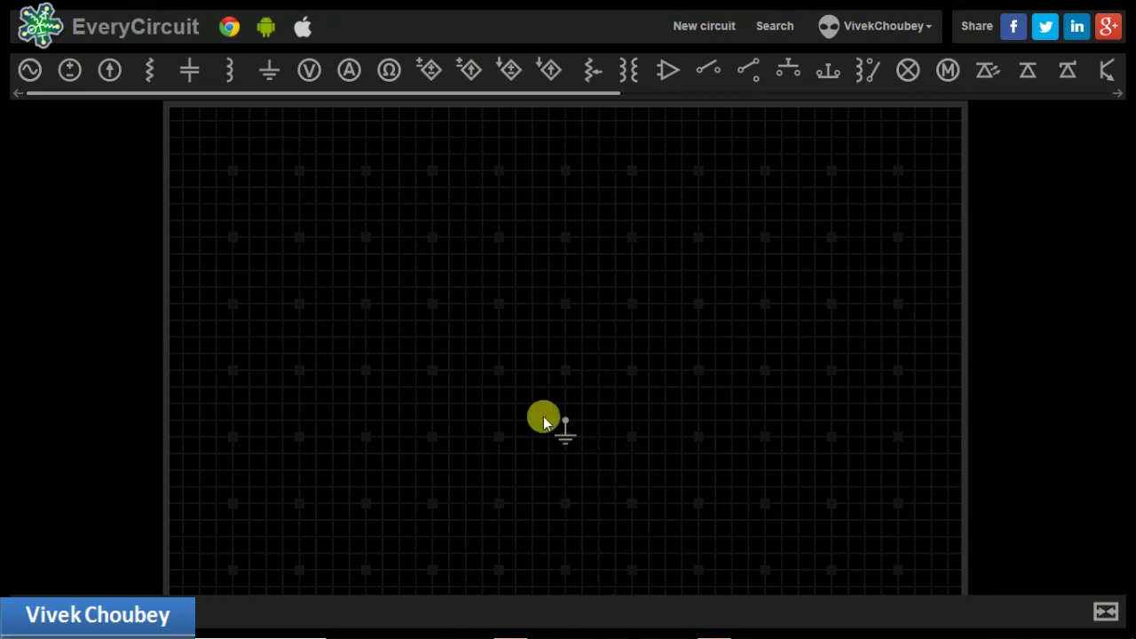
# Add an NPN and a PNP bipolar transistor from the component toolbar
pyautogui.moveTo(564, 435)
pyautogui.mouseDown()
pyautogui.moveTo(568, 448)
pyautogui.moveTo(554, 433)
pyautogui.mouseUp()
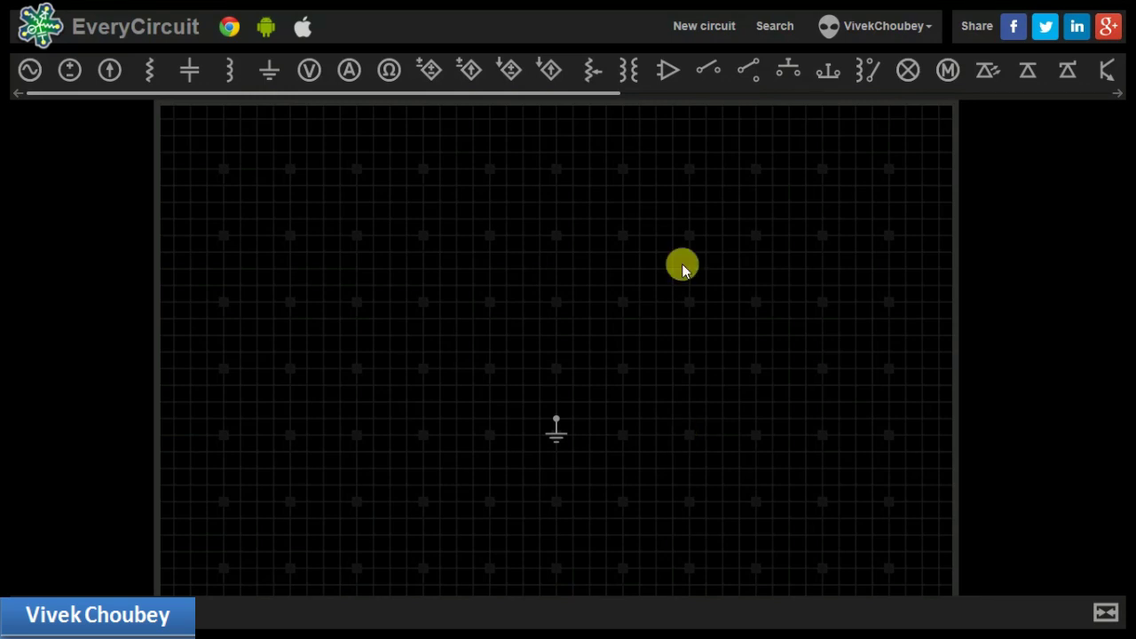
pyautogui.click(1117, 94)
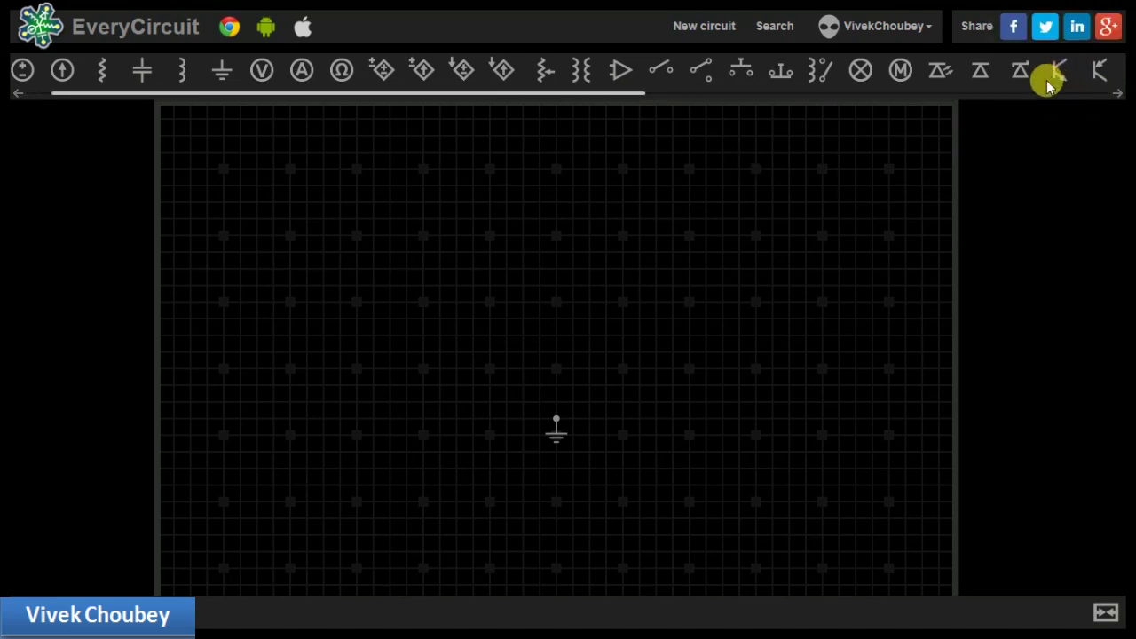
pyautogui.click(1056, 74)
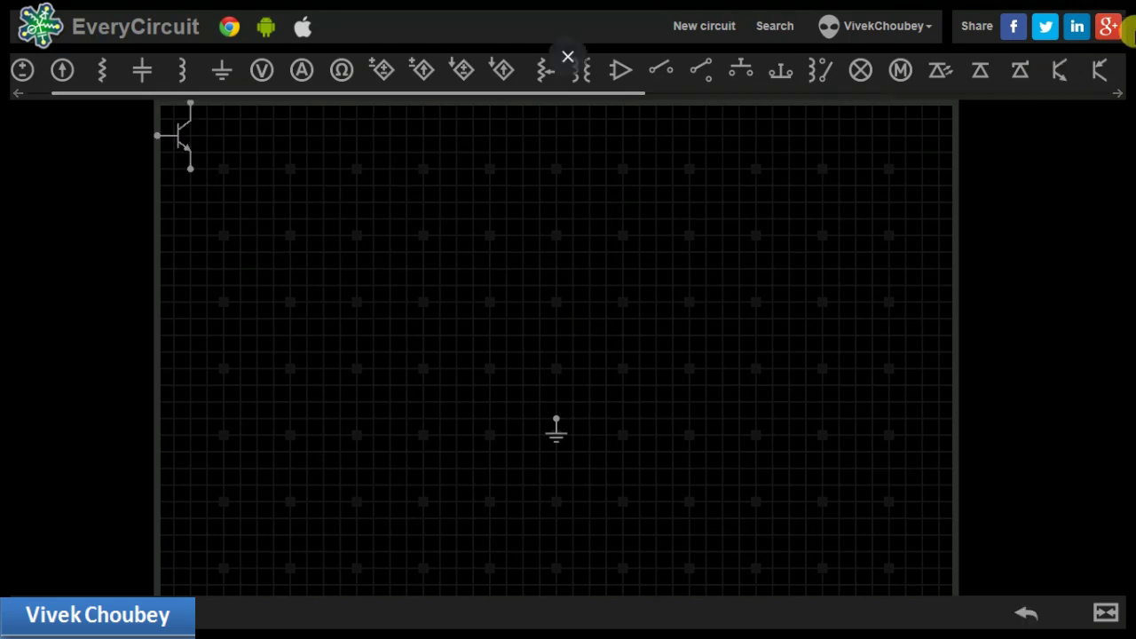
pyautogui.click(1094, 75)
# Arrange the transistors mid-canvas with the NPN just below the PNP
pyautogui.moveTo(254, 144); pyautogui.dragTo(517, 314)
pyautogui.moveTo(172, 136); pyautogui.dragTo(435, 238)
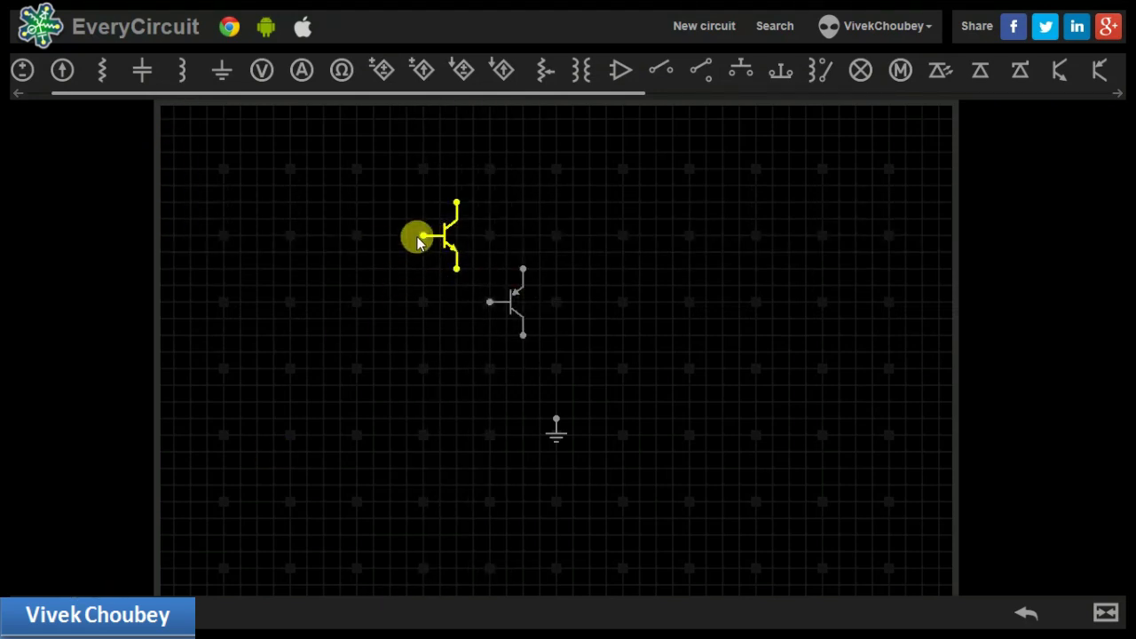
pyautogui.moveTo(522, 255); pyautogui.dragTo(538, 171)
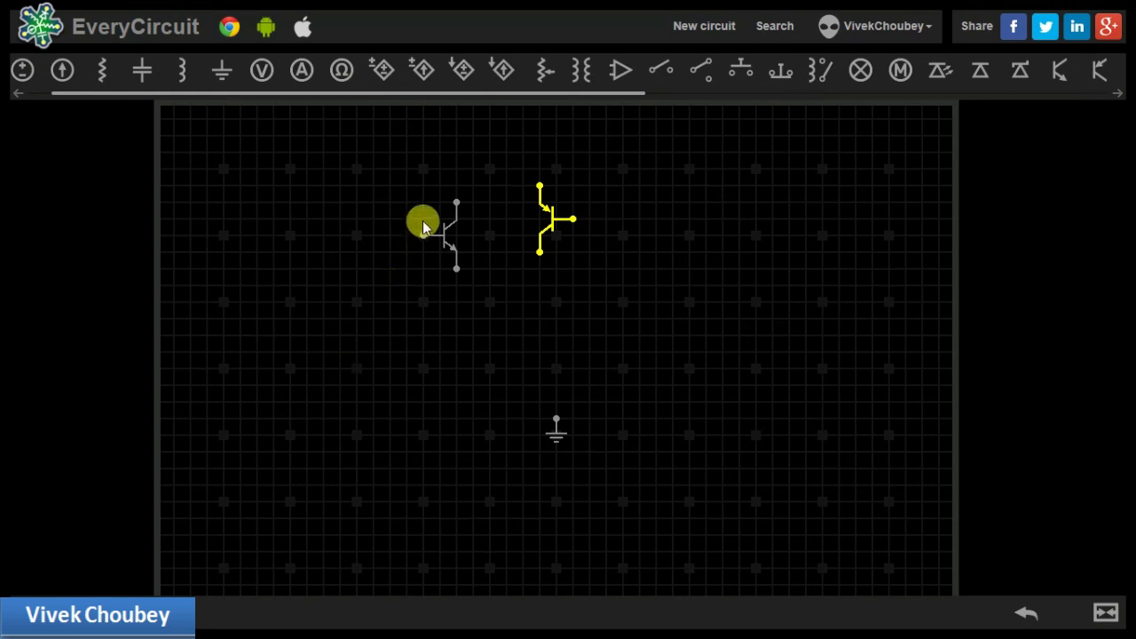
pyautogui.moveTo(431, 228)
pyautogui.mouseDown()
pyautogui.moveTo(544, 289)
pyautogui.moveTo(441, 218)
pyautogui.mouseUp()
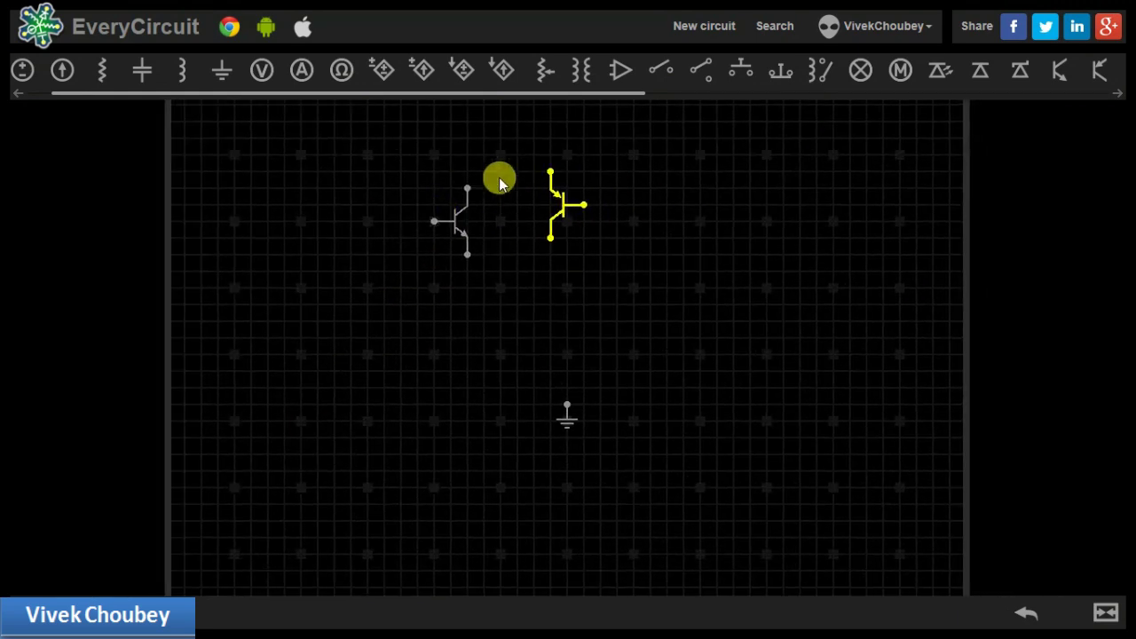
pyautogui.click(457, 236)
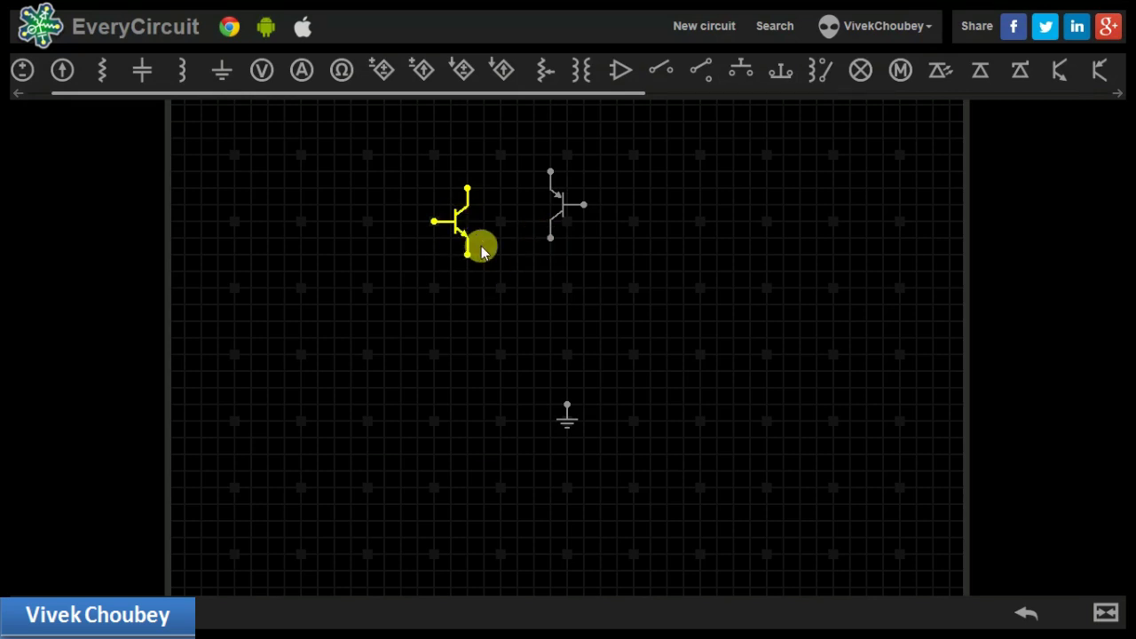
pyautogui.moveTo(474, 266); pyautogui.dragTo(584, 293)
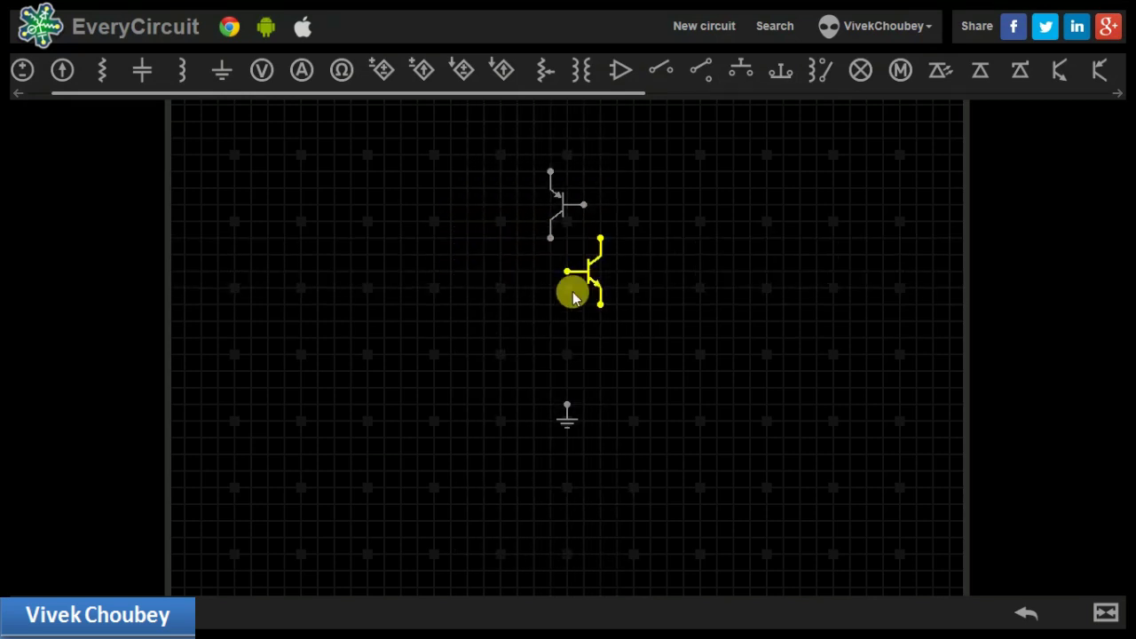
# Wire the lower transistor's collector to the upper transistor
pyautogui.click(550, 238)
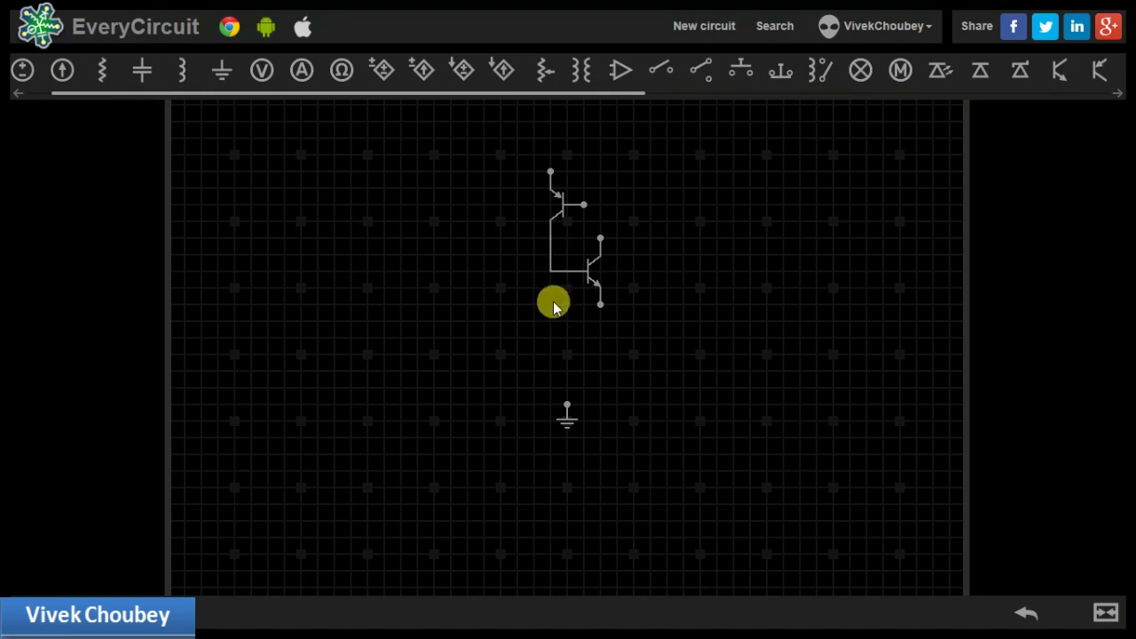
pyautogui.click(600, 239)
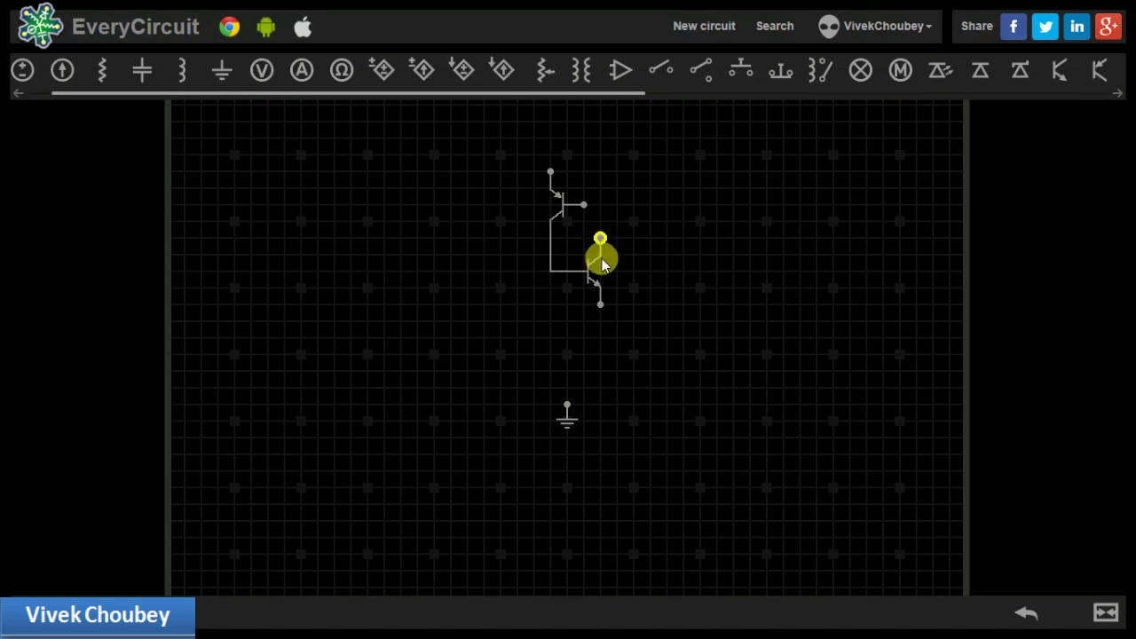
pyautogui.click(586, 207)
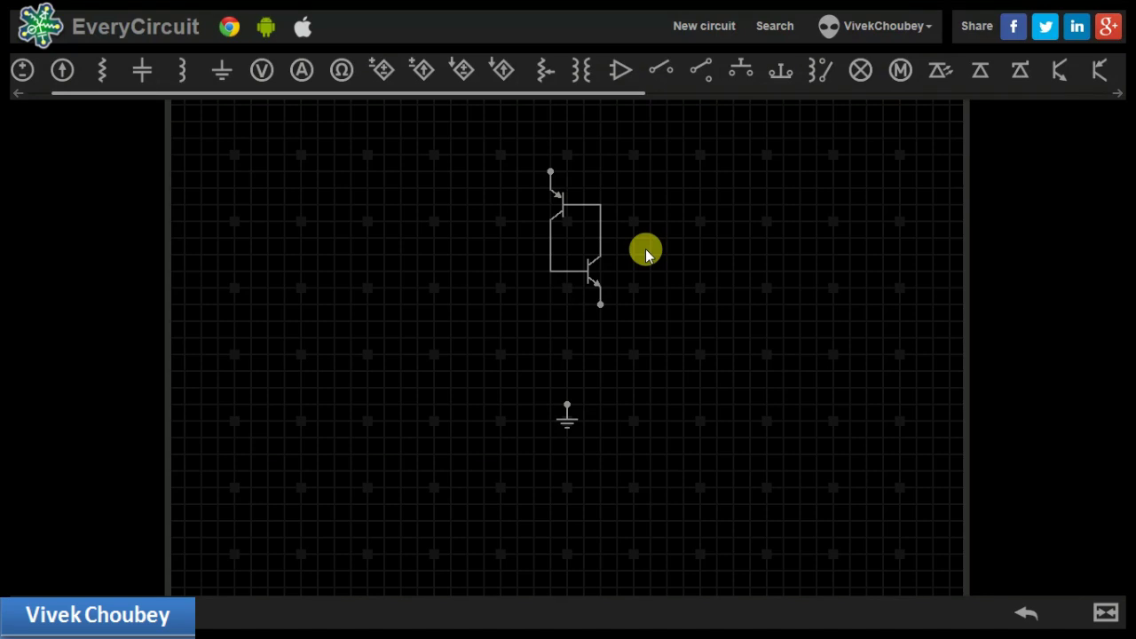
# Tighten the transistor pair and move the ground under the lower emitter
pyautogui.moveTo(646, 255); pyautogui.dragTo(596, 389)
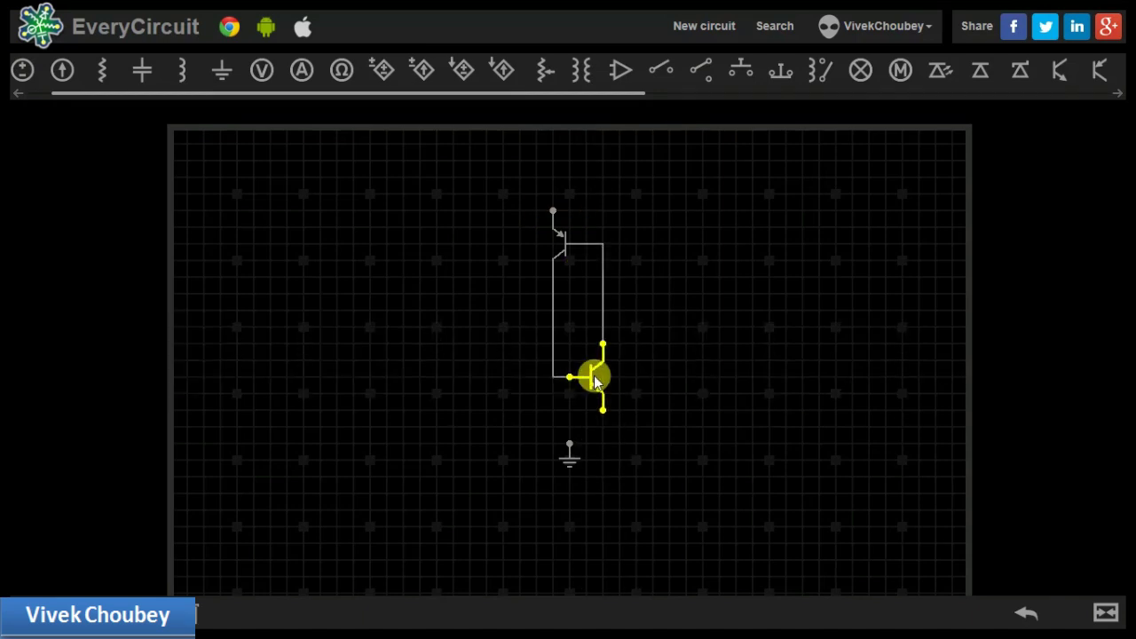
pyautogui.moveTo(564, 262); pyautogui.dragTo(563, 293)
pyautogui.click(683, 336)
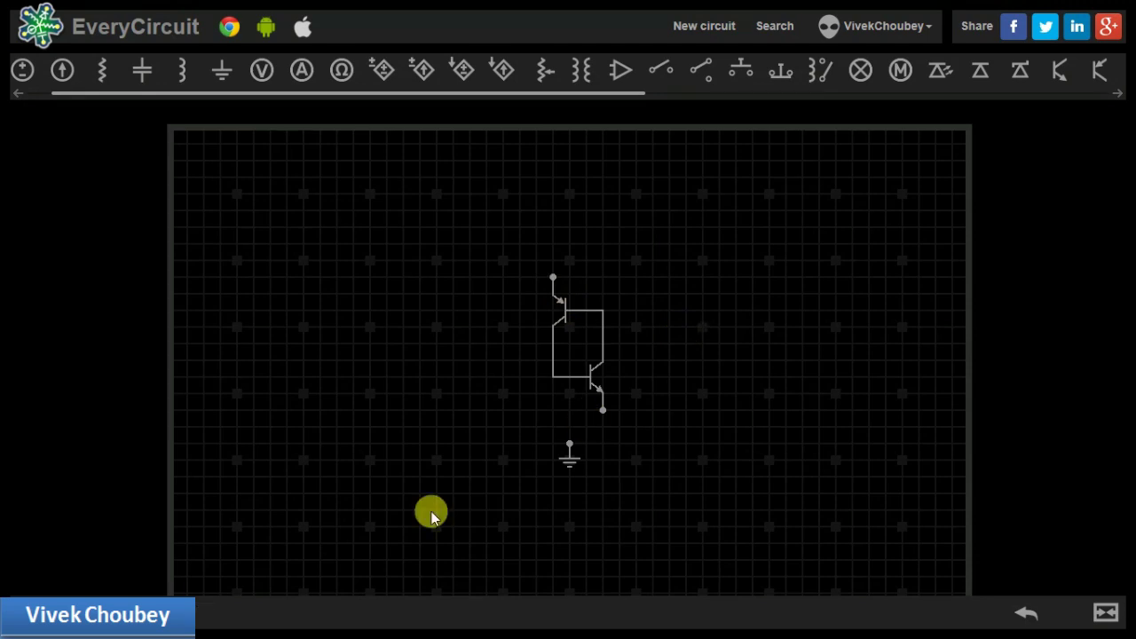
pyautogui.moveTo(565, 456); pyautogui.dragTo(603, 456)
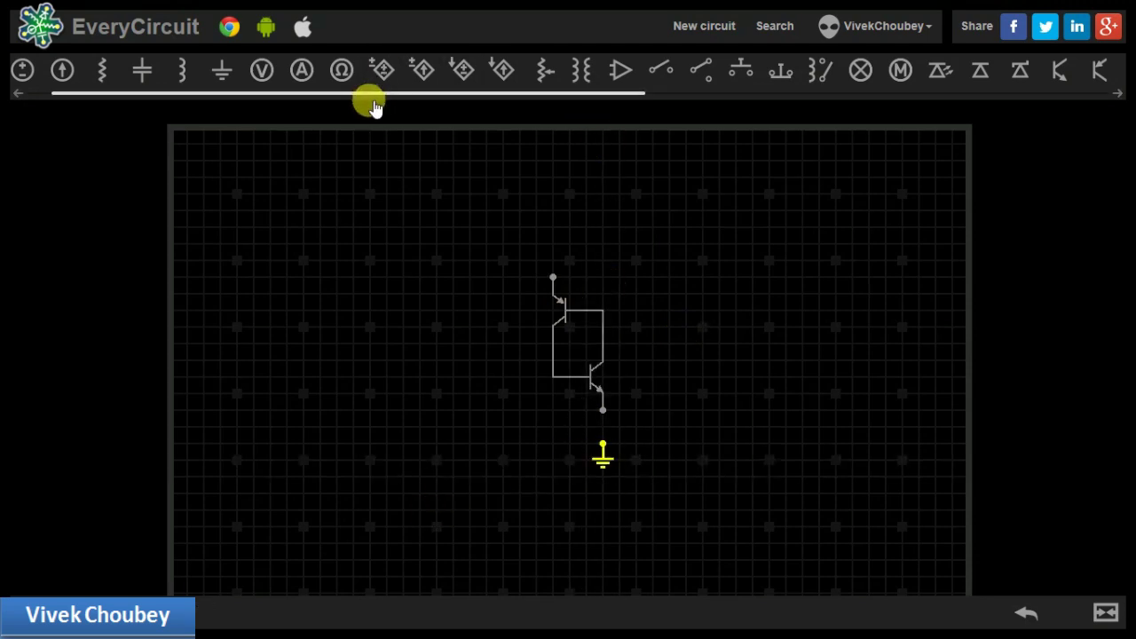
# Place a DC voltage source to the left of the transistor pair
pyautogui.moveTo(380, 95); pyautogui.dragTo(281, 112)
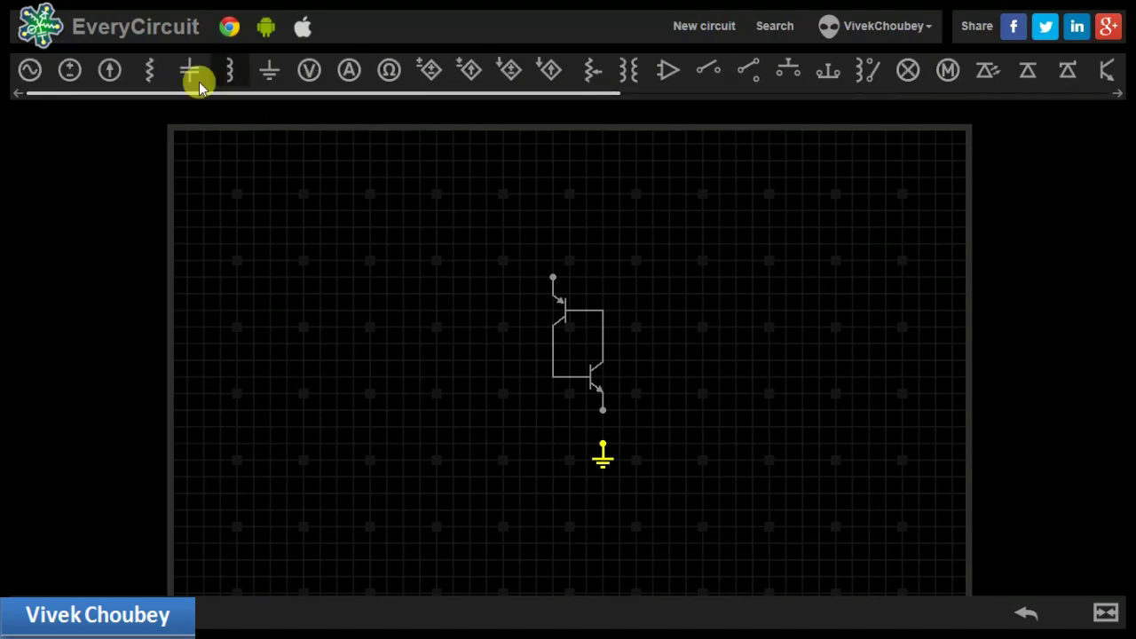
pyautogui.click(69, 70)
pyautogui.moveTo(203, 184); pyautogui.dragTo(320, 362)
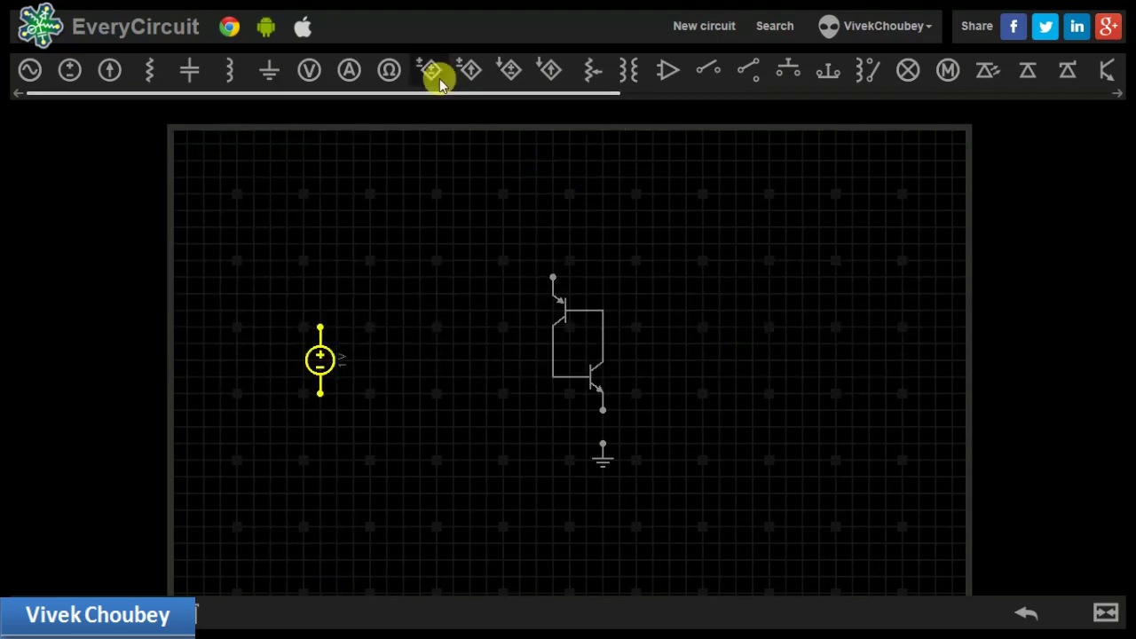
# Place an LED to the right of the transistor pair
pyautogui.moveTo(441, 95); pyautogui.dragTo(639, 115)
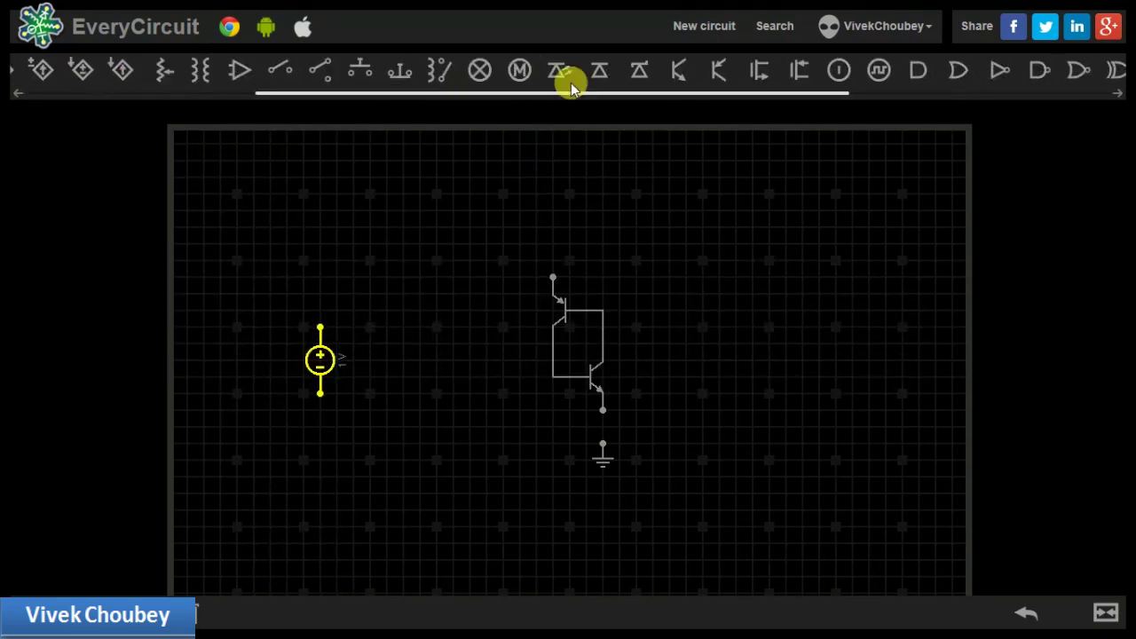
pyautogui.click(558, 72)
pyautogui.moveTo(227, 167); pyautogui.dragTo(722, 323)
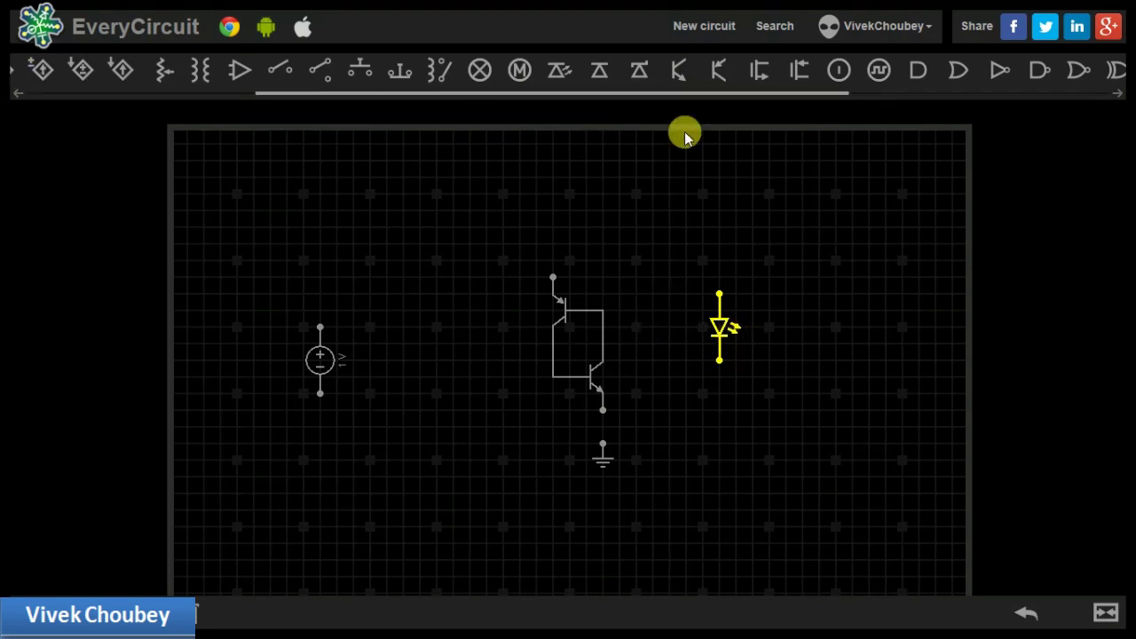
pyautogui.moveTo(722, 94); pyautogui.dragTo(641, 111)
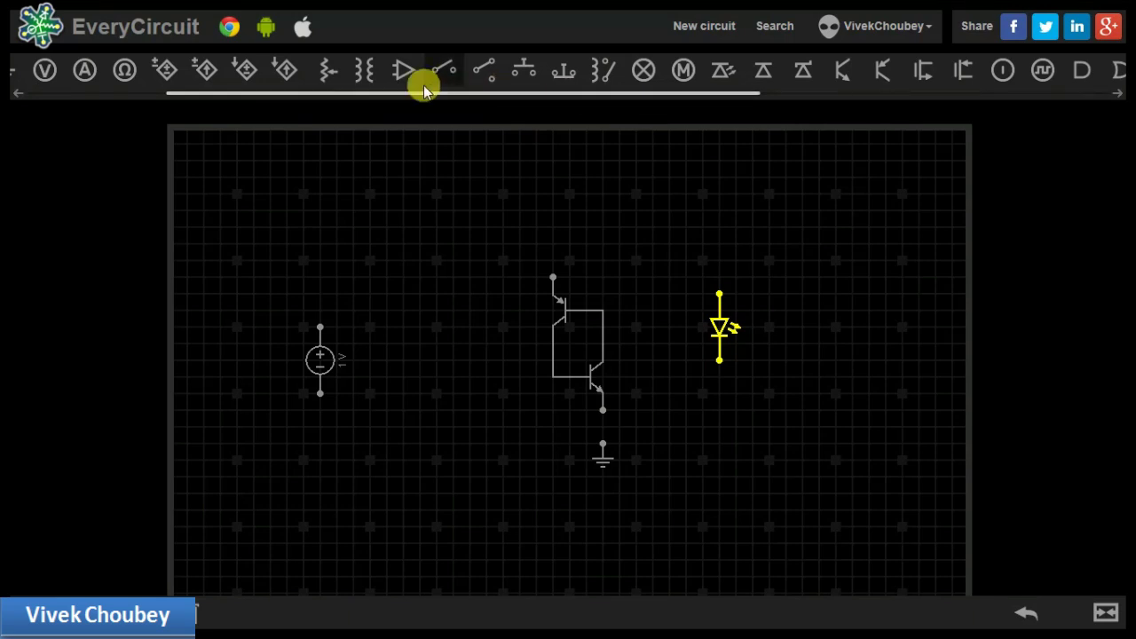
pyautogui.moveTo(414, 97); pyautogui.dragTo(228, 101)
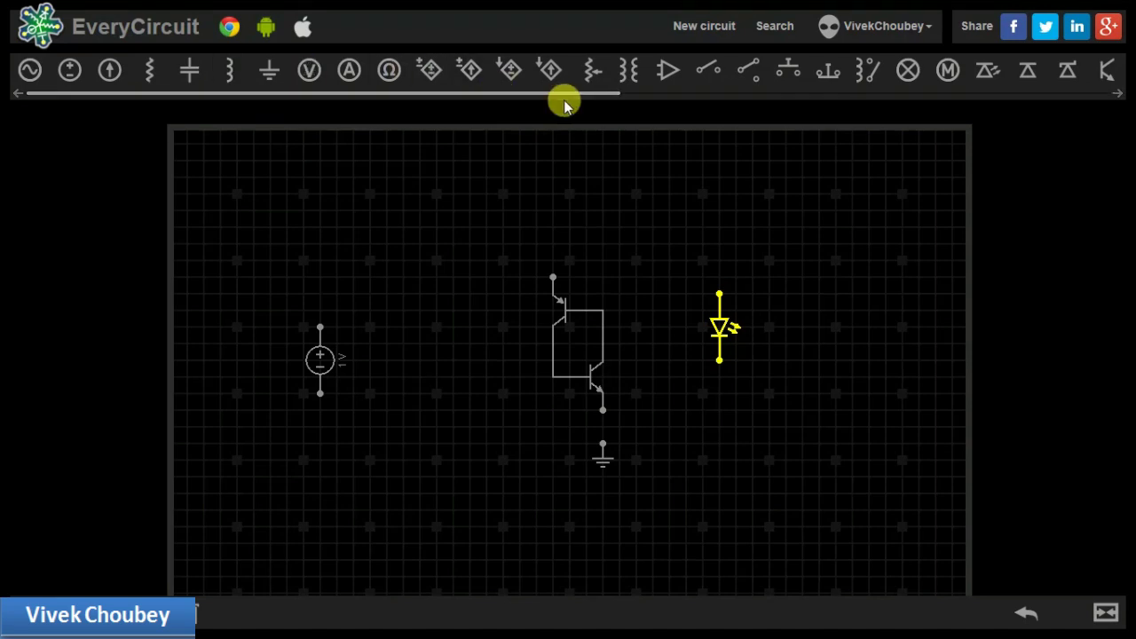
pyautogui.moveTo(575, 104); pyautogui.dragTo(591, 122)
# Add three 1 kΩ resistors to the circuit
pyautogui.moveTo(35, 71); pyautogui.dragTo(87, 78)
pyautogui.click(86, 74)
pyautogui.click(86, 72)
pyautogui.click(86, 73)
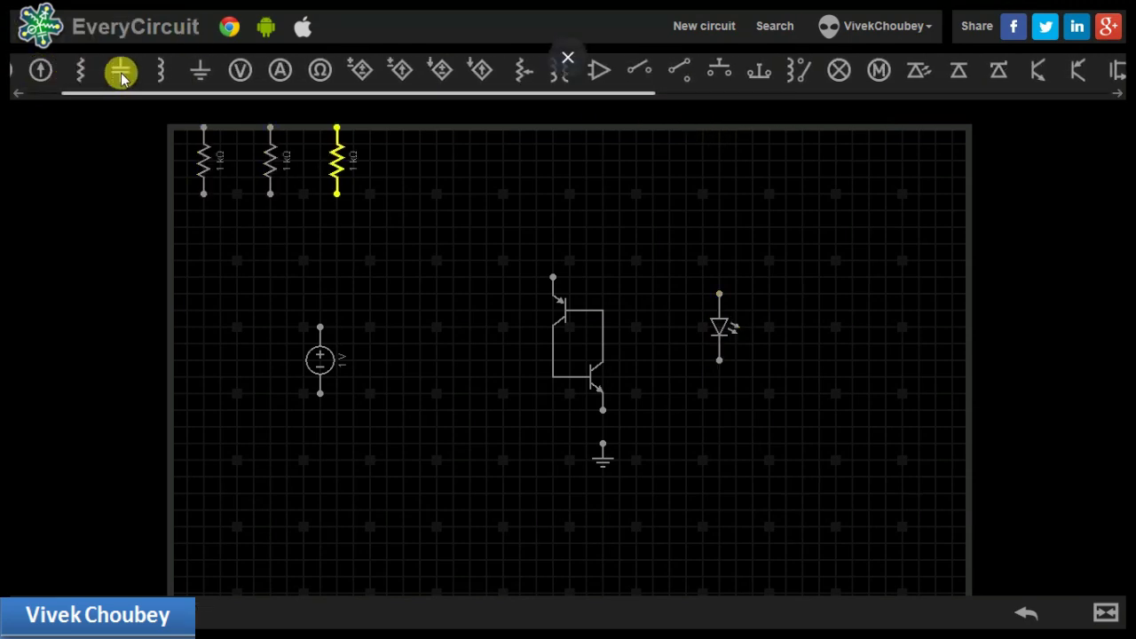
# Add a normally-open push button left of the pair and move the voltage source right
pyautogui.moveTo(470, 94); pyautogui.dragTo(553, 84)
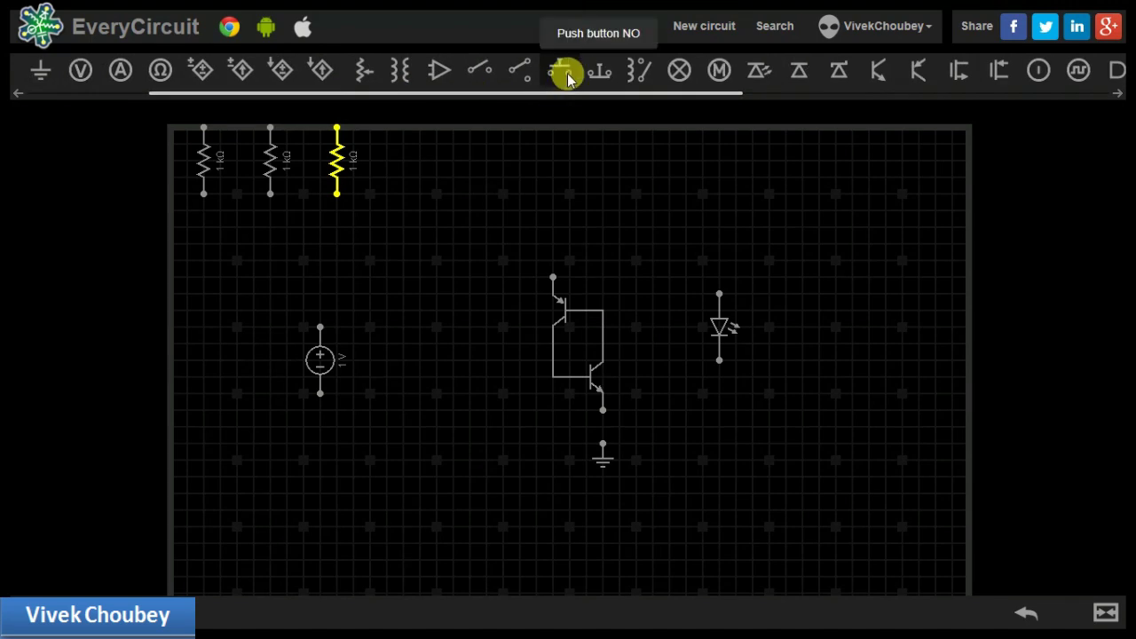
pyautogui.click(561, 72)
pyautogui.moveTo(418, 151); pyautogui.dragTo(443, 363)
pyautogui.moveTo(320, 357); pyautogui.dragTo(841, 353)
# Place the 1 kΩ resistors above the LED, the transistor pair and the push button
pyautogui.moveTo(335, 157); pyautogui.dragTo(725, 259)
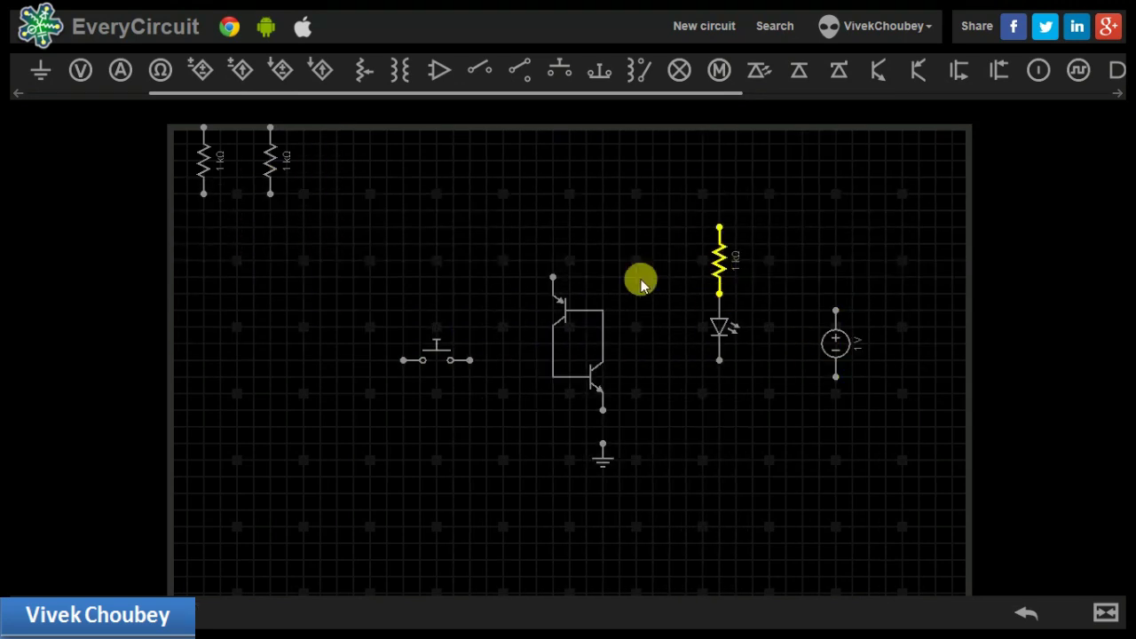
pyautogui.click(652, 236)
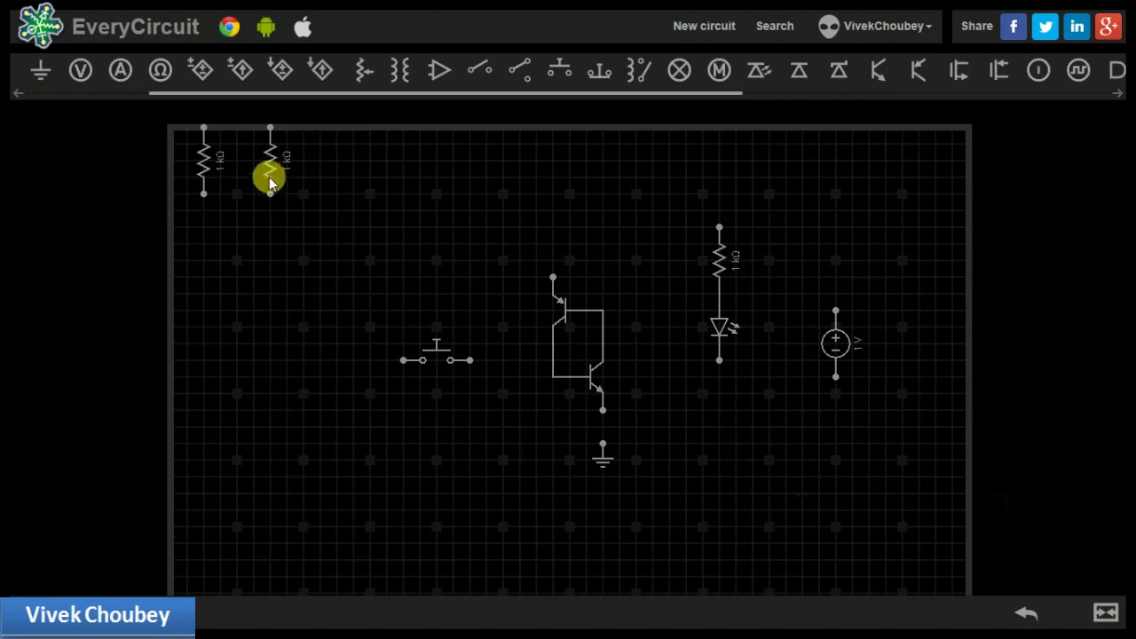
pyautogui.moveTo(277, 163); pyautogui.dragTo(539, 259)
pyautogui.click(430, 235)
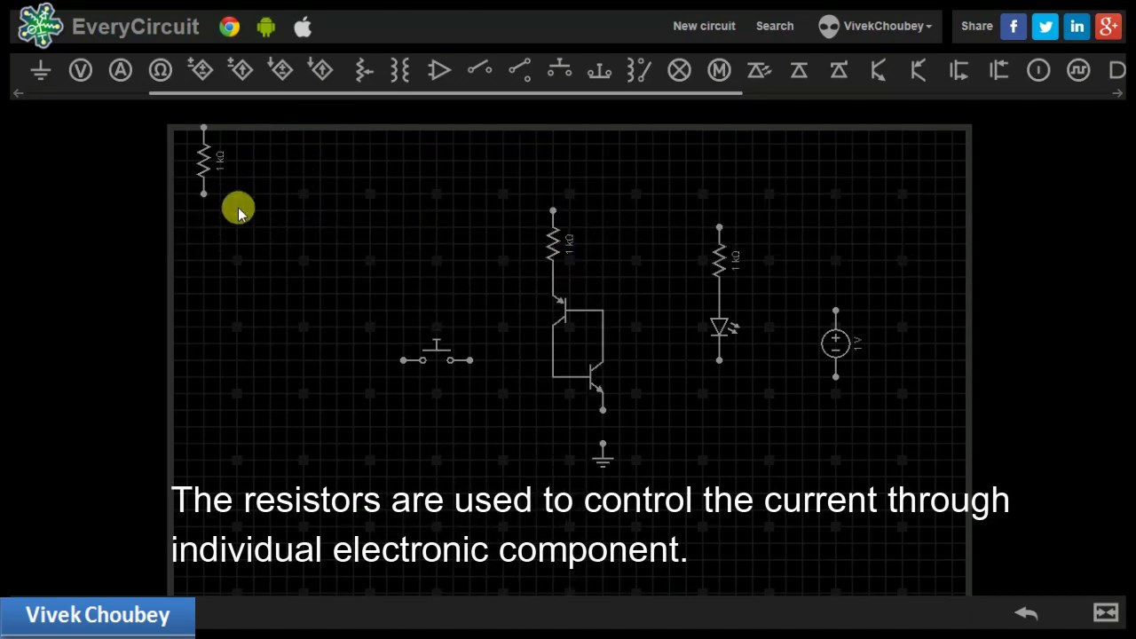
pyautogui.moveTo(205, 160); pyautogui.dragTo(444, 282)
# Rotate the push button upright and set it under the left resistor
pyautogui.click(446, 362)
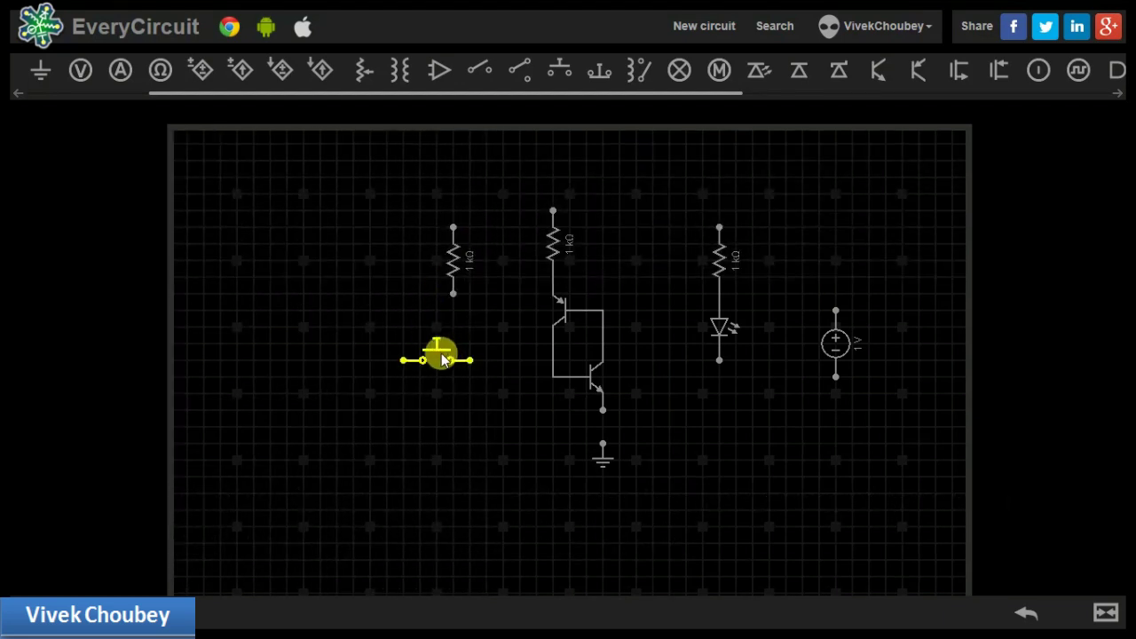
pyautogui.click(76, 608)
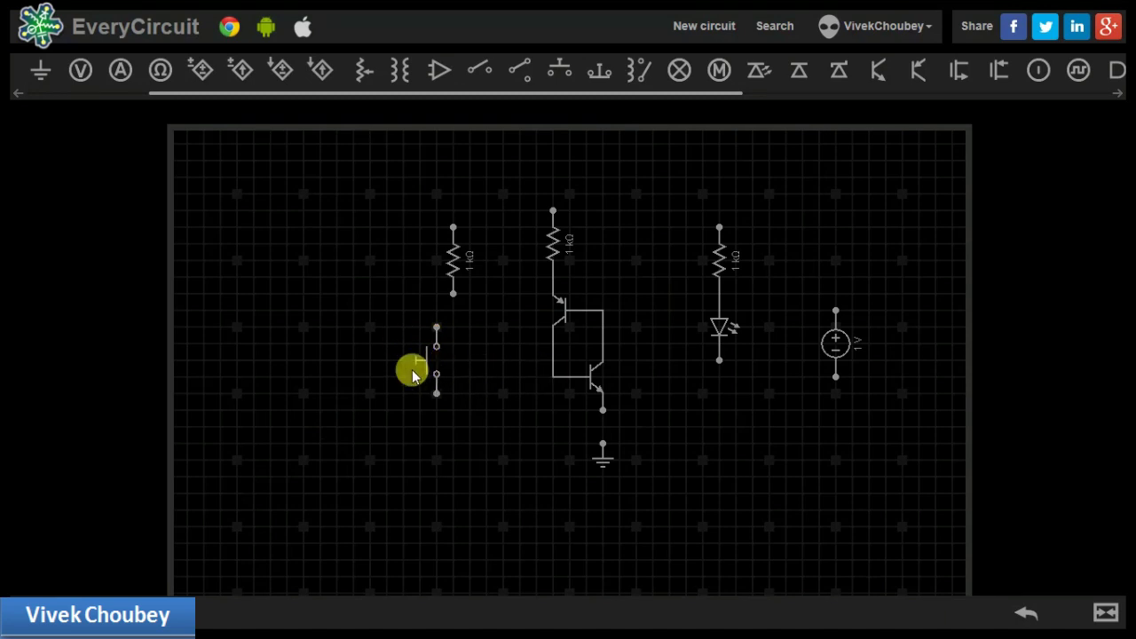
pyautogui.moveTo(429, 355); pyautogui.dragTo(441, 332)
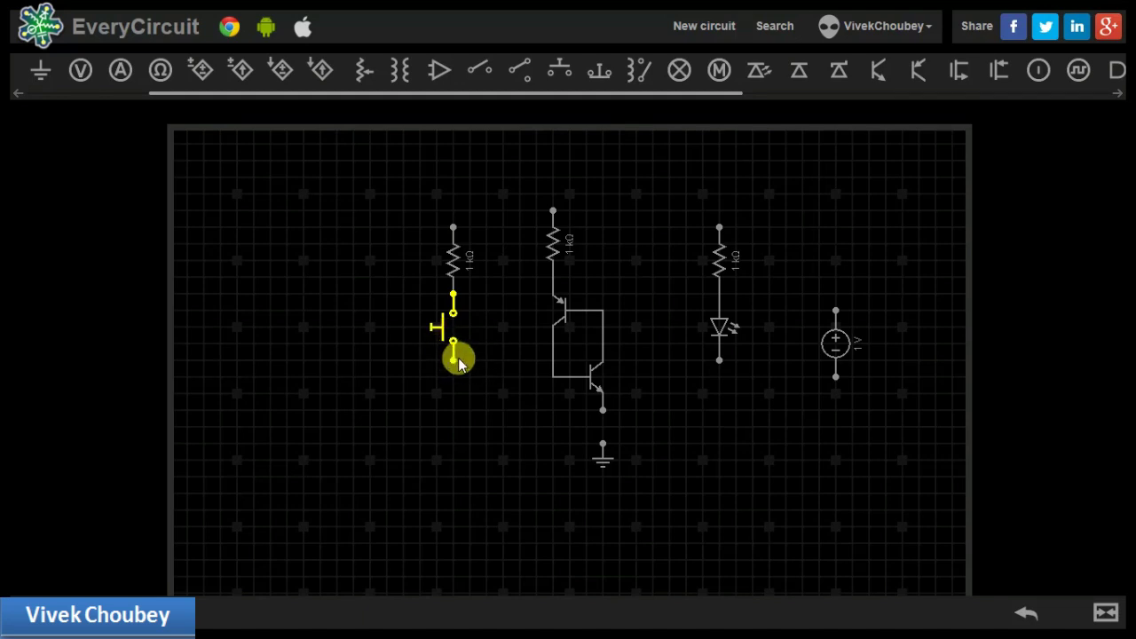
pyautogui.click(452, 364)
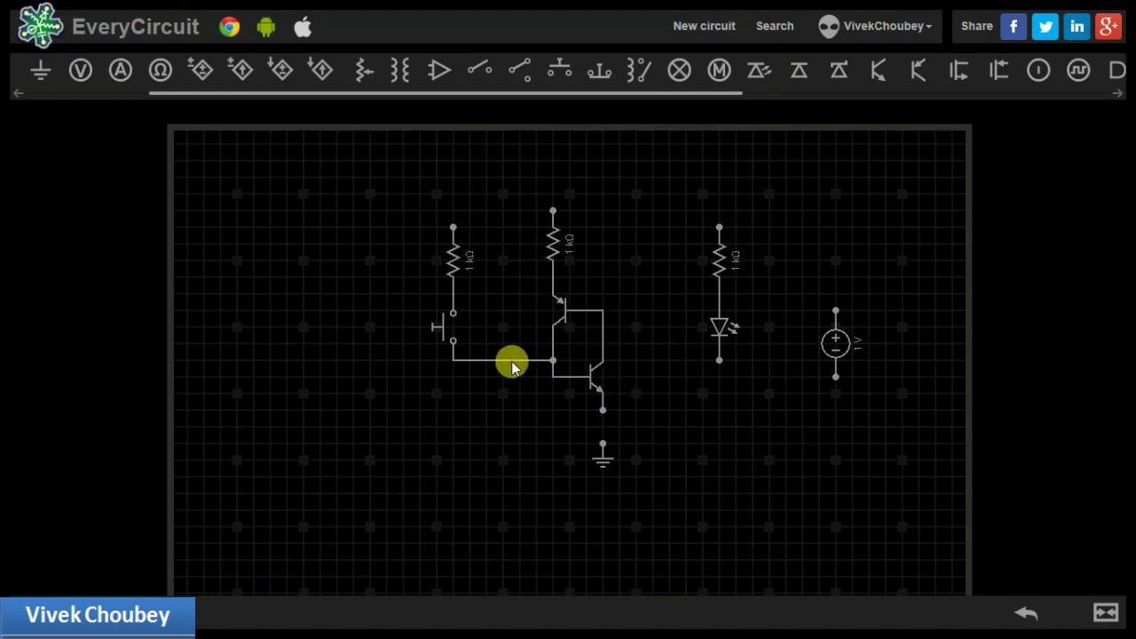
# Join all three resistor tops into a rail to the source's positive terminal
pyautogui.click(455, 228)
pyautogui.click(554, 213)
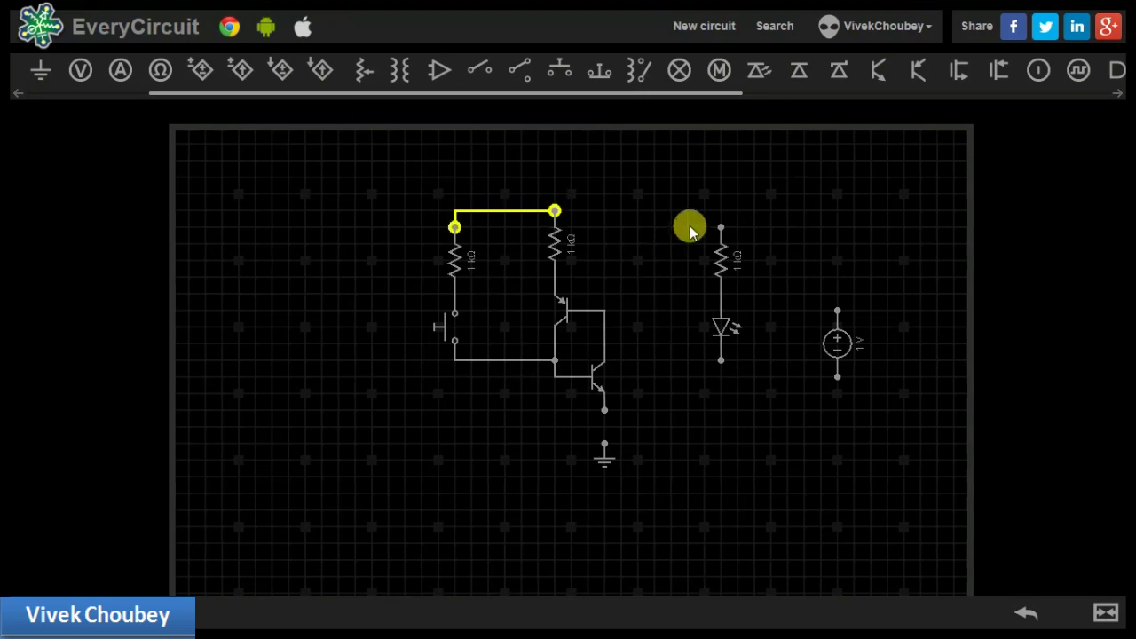
pyautogui.click(721, 229)
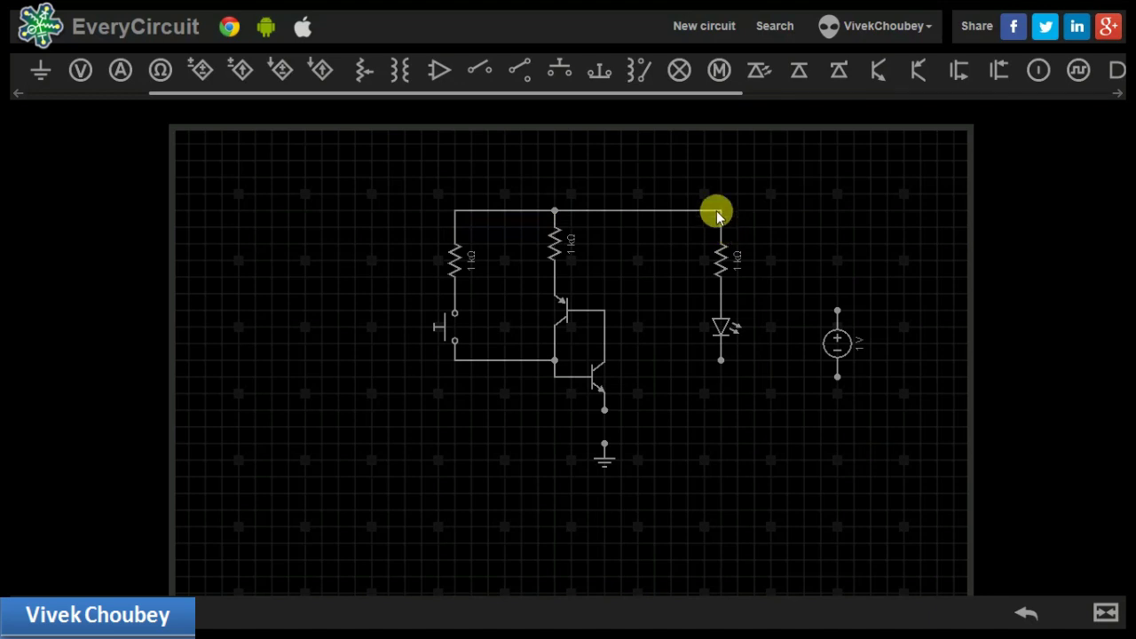
pyautogui.click(719, 213)
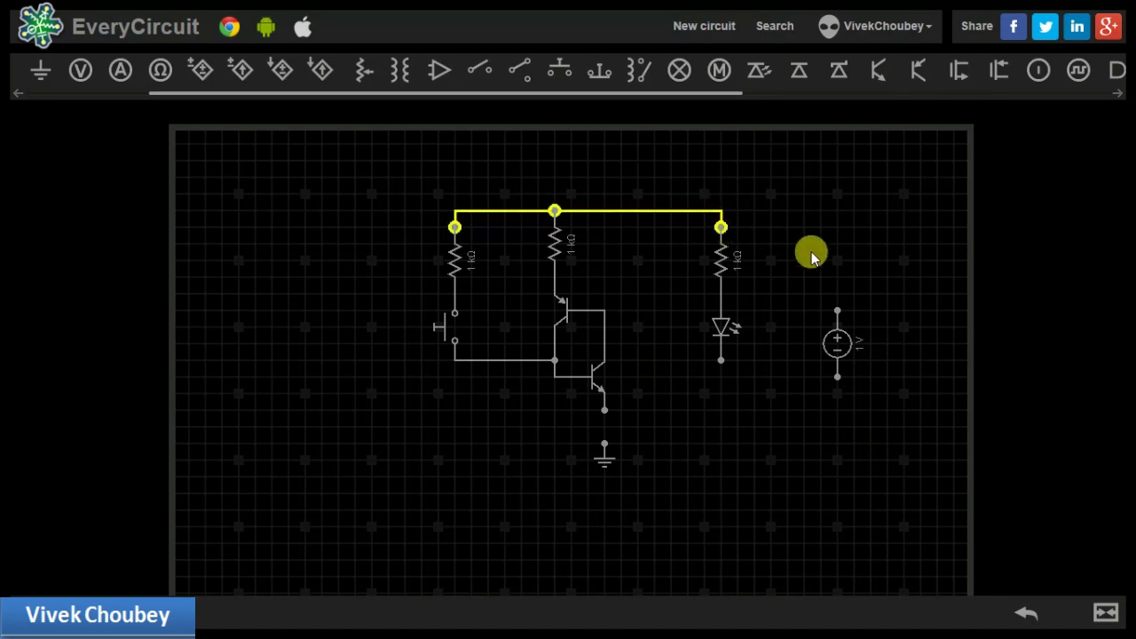
pyautogui.click(837, 312)
pyautogui.moveTo(840, 330); pyautogui.dragTo(840, 247)
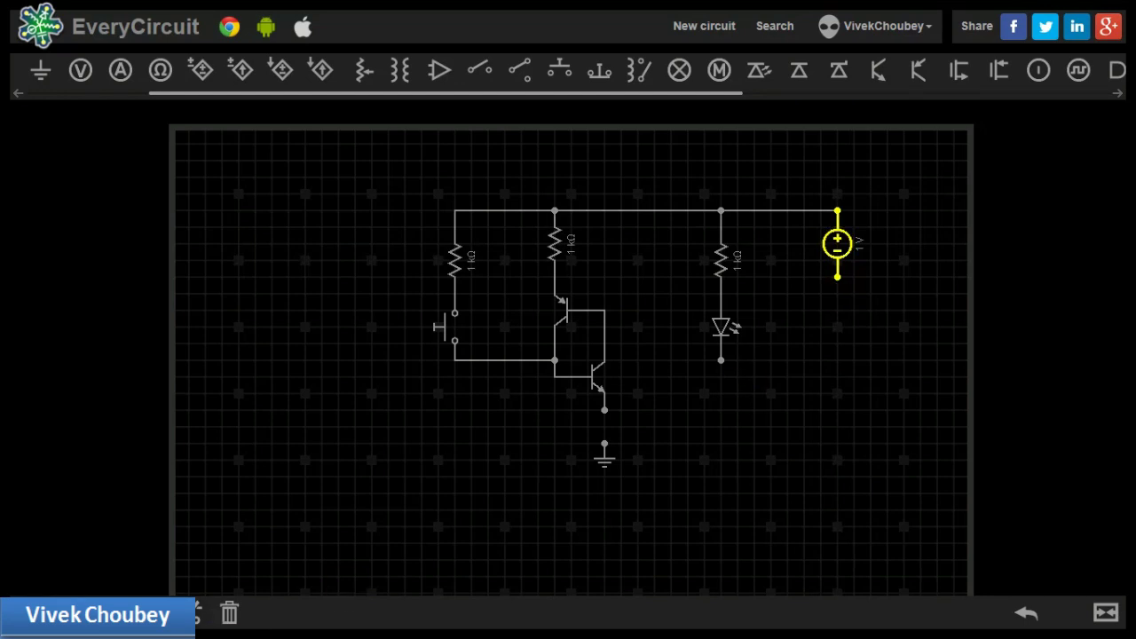
# Set the source to 10 V, ground the NPN emitter, and wire the LED to the collectors
pyautogui.moveTo(1101, 491)
pyautogui.mouseDown()
pyautogui.moveTo(1039, 549)
pyautogui.moveTo(1076, 475)
pyautogui.moveTo(1091, 524)
pyautogui.moveTo(1085, 507)
pyautogui.mouseUp()
pyautogui.click(792, 483)
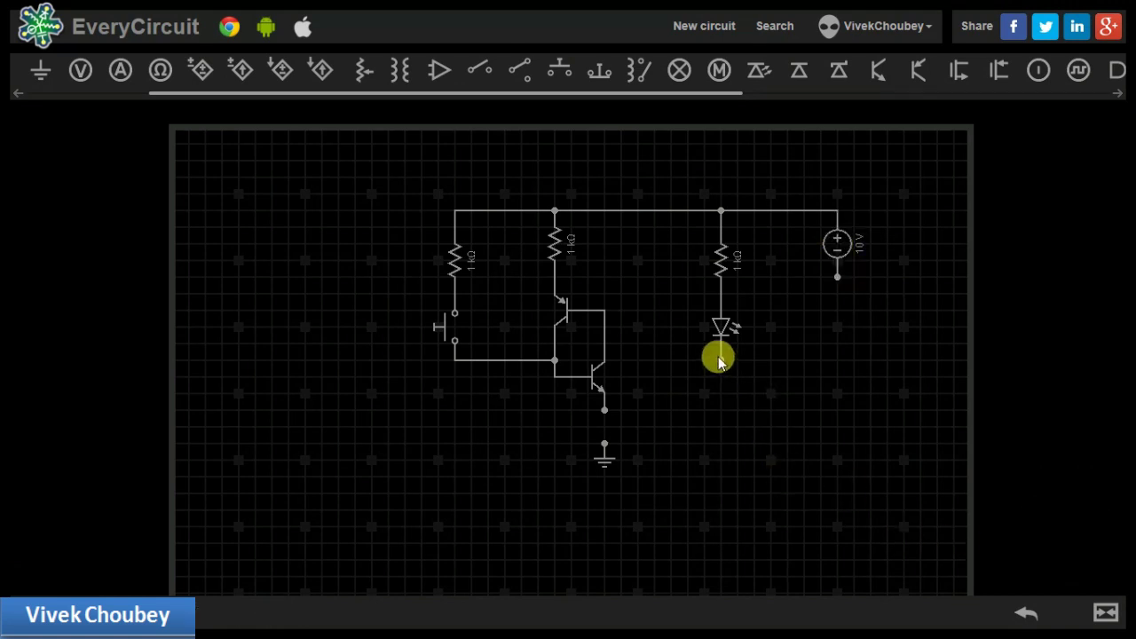
pyautogui.click(606, 441)
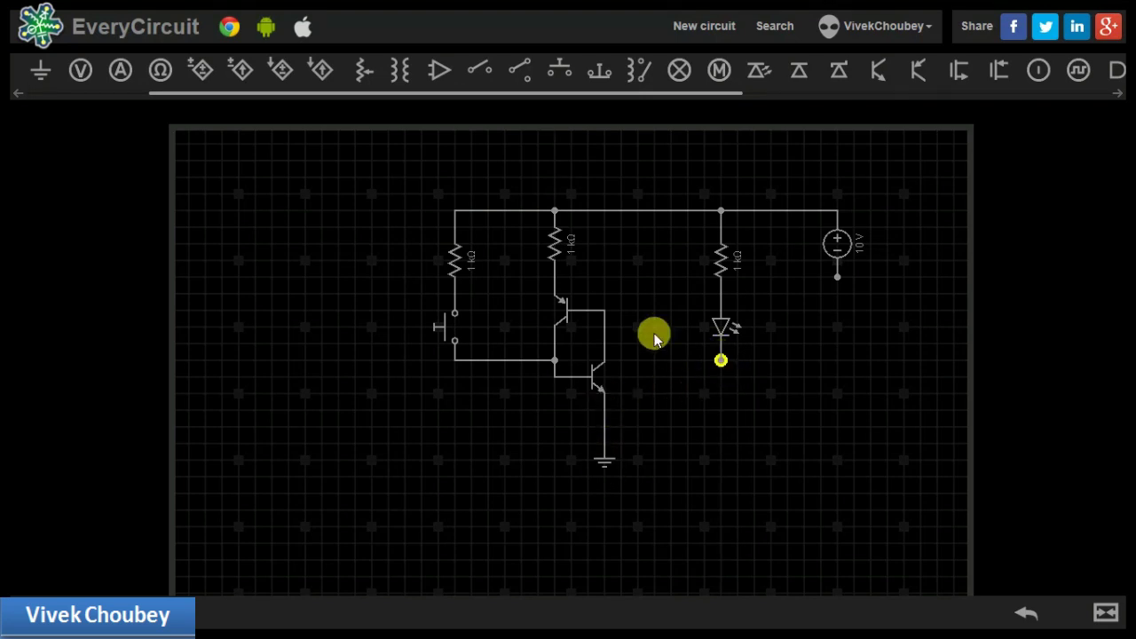
pyautogui.click(604, 345)
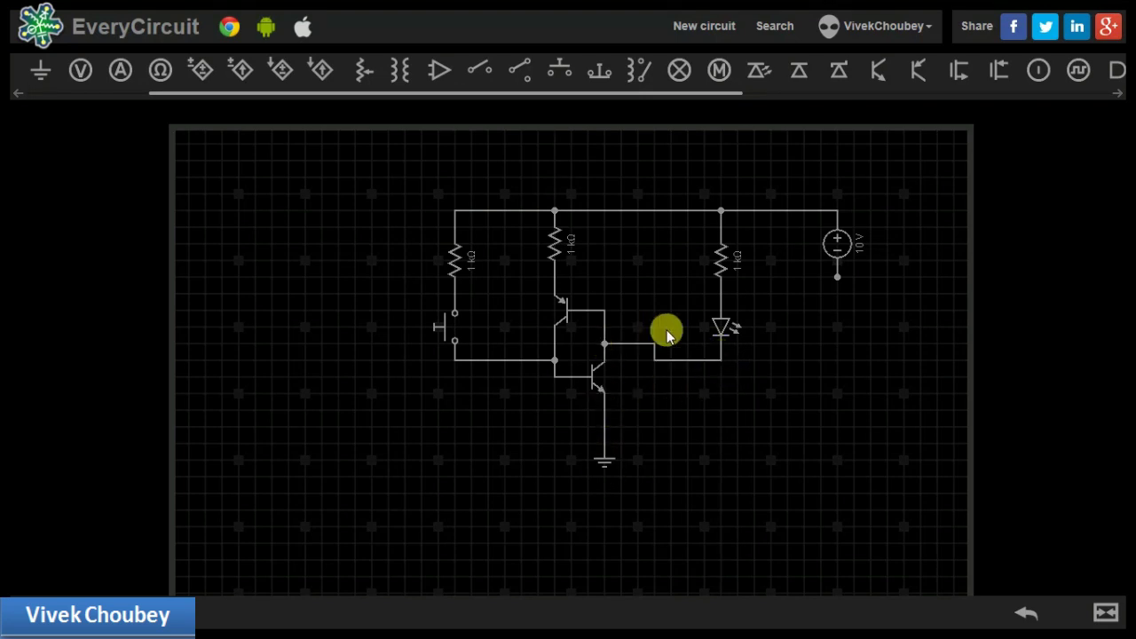
pyautogui.click(724, 327)
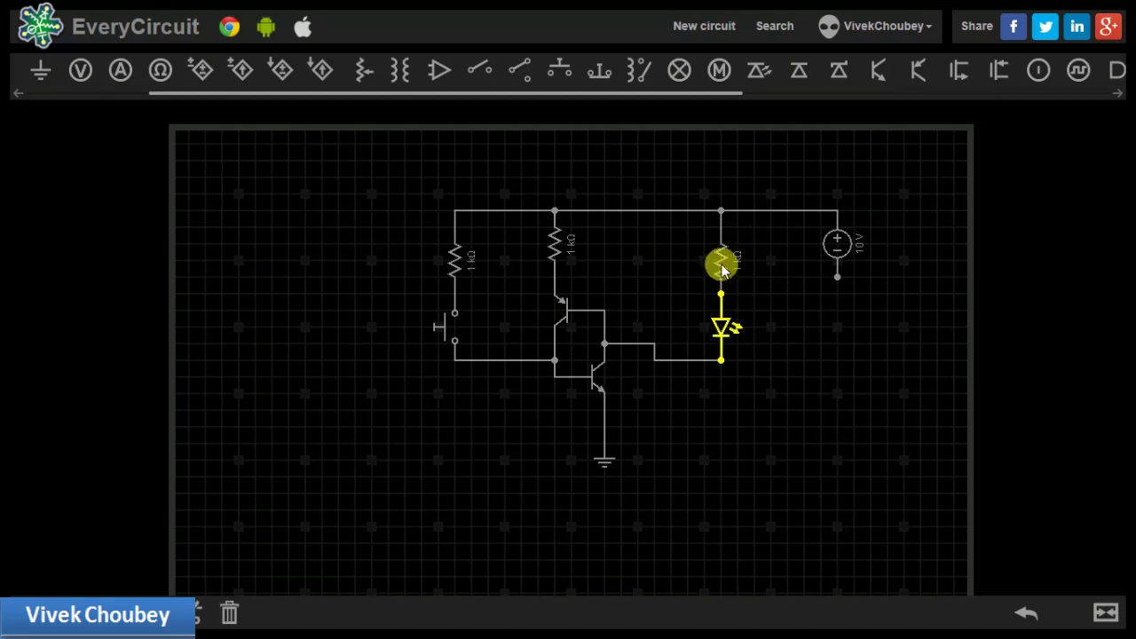
# Wire the 10 V source's negative terminal to the emitter and lower the LED resistor toward 500 Ω
pyautogui.click(838, 243)
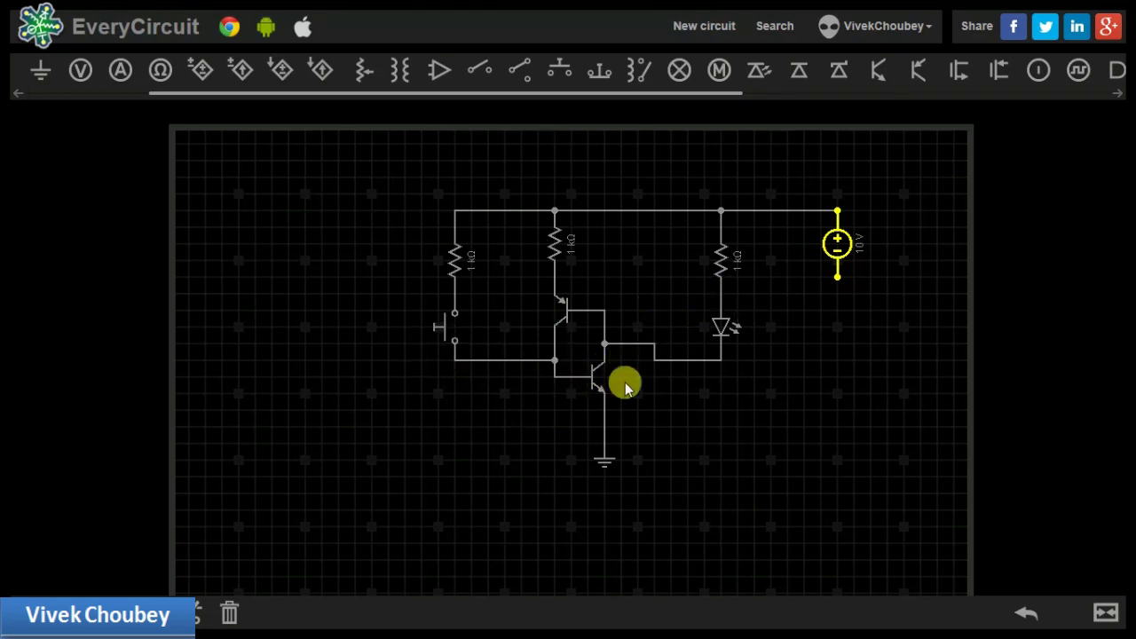
pyautogui.click(722, 330)
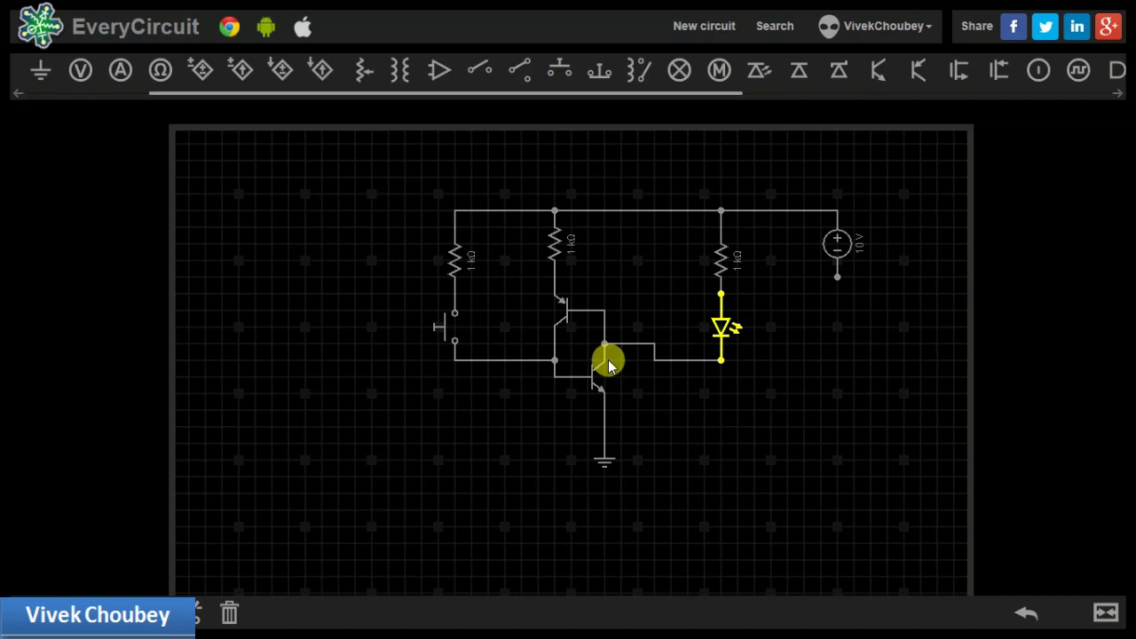
pyautogui.moveTo(835, 279); pyautogui.dragTo(608, 411)
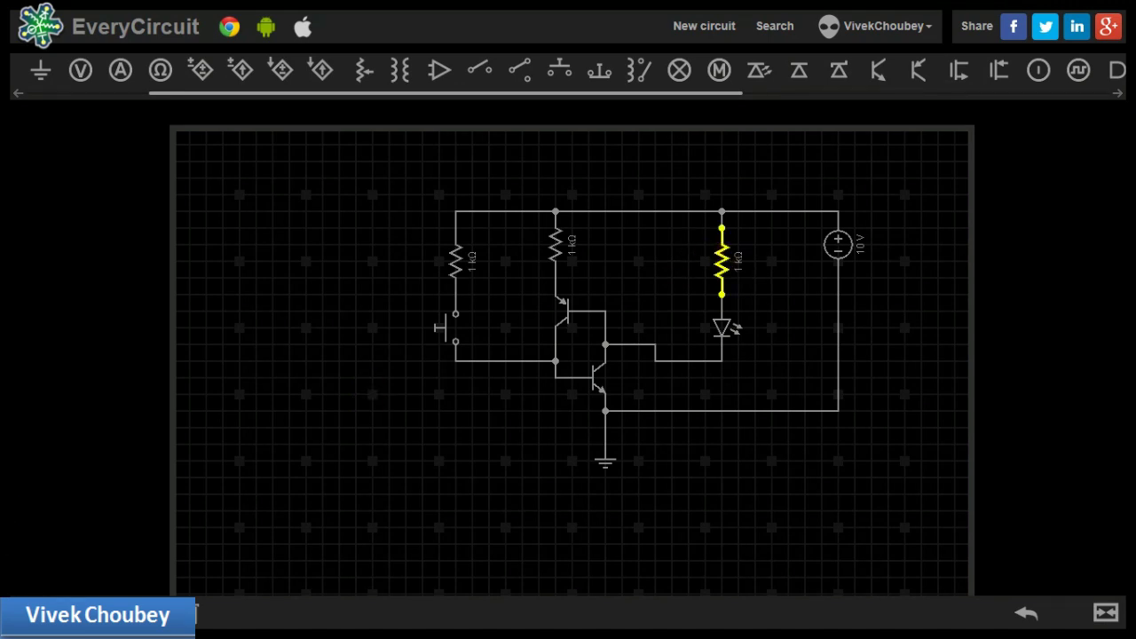
pyautogui.moveTo(1120, 503); pyautogui.dragTo(1051, 574)
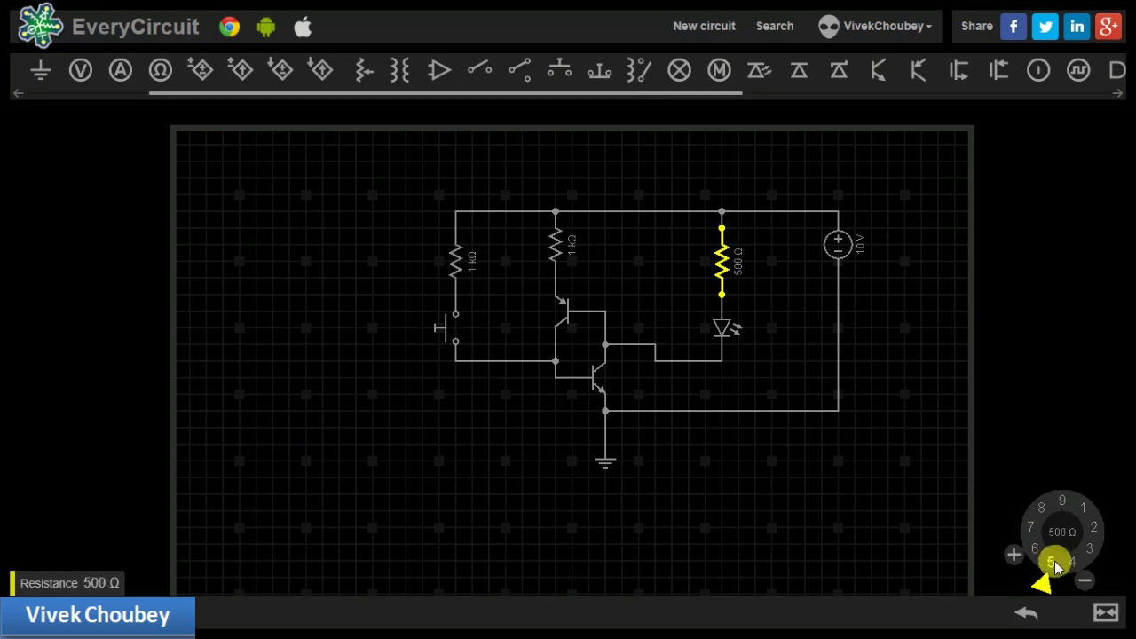
# Confirm the 500 Ω LED resistor and start the simulation
pyautogui.click(801, 494)
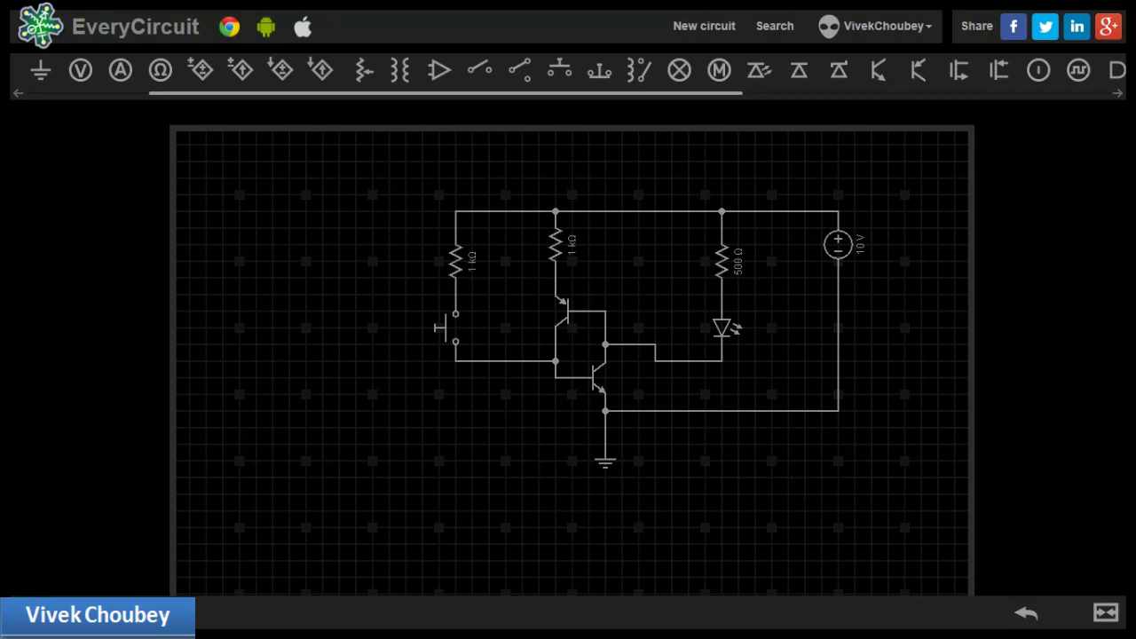
pyautogui.click(35, 612)
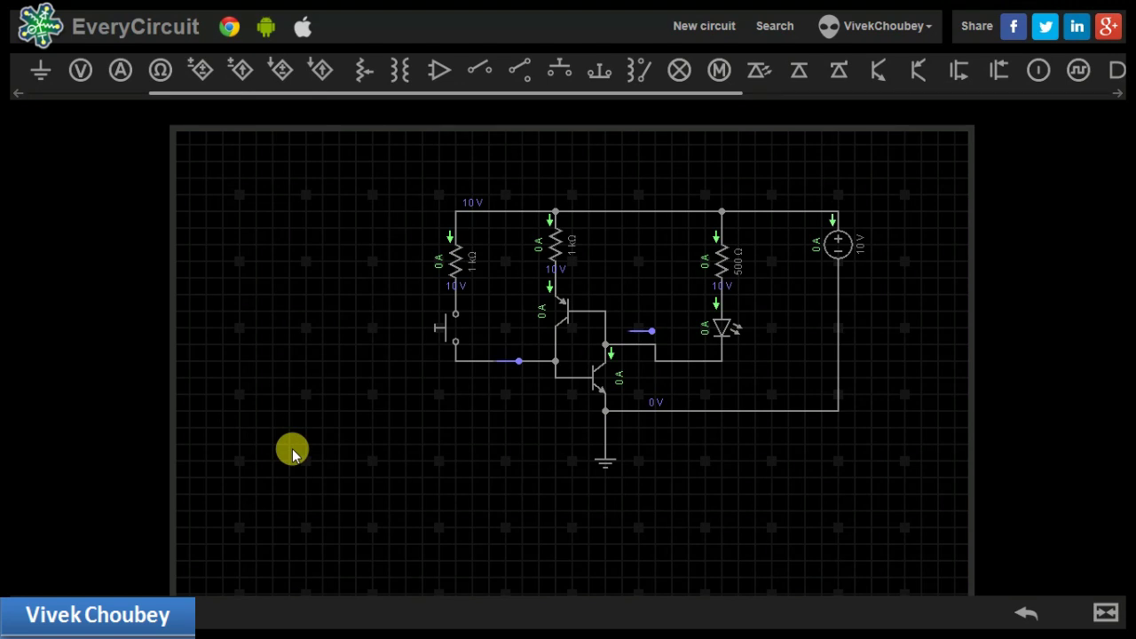
pyautogui.moveTo(445, 327)
pyautogui.mouseDown()
pyautogui.moveTo(446, 337)
pyautogui.moveTo(474, 329)
pyautogui.moveTo(449, 296)
pyautogui.moveTo(456, 332)
pyautogui.moveTo(459, 307)
pyautogui.moveTo(436, 316)
pyautogui.moveTo(456, 350)
pyautogui.moveTo(455, 309)
pyautogui.mouseUp()
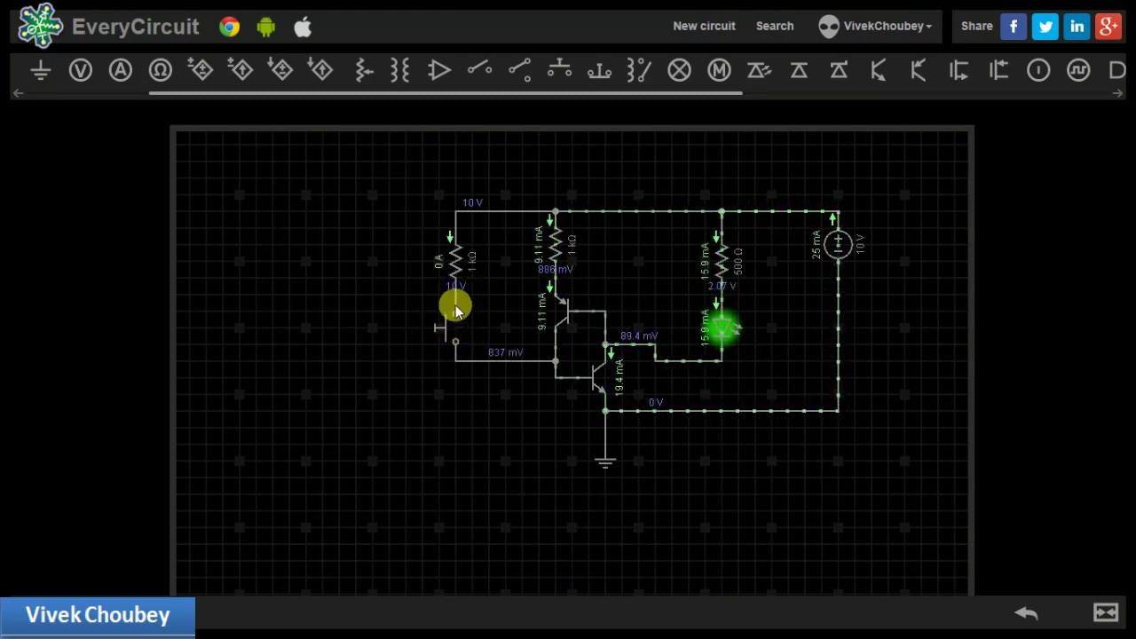
pyautogui.click(451, 327)
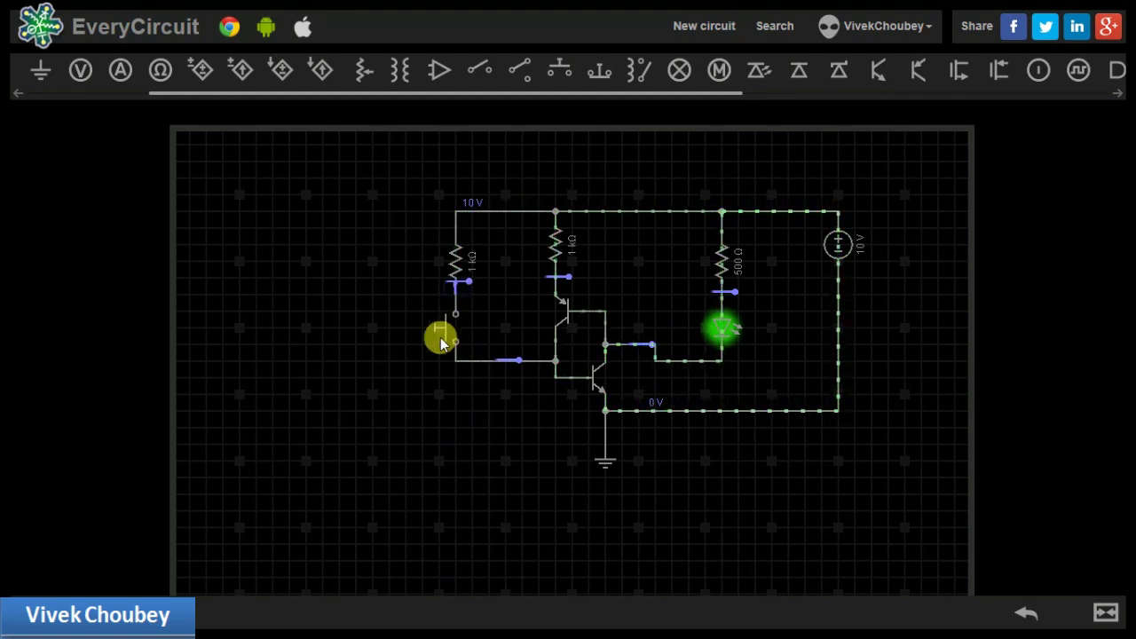
pyautogui.click(726, 336)
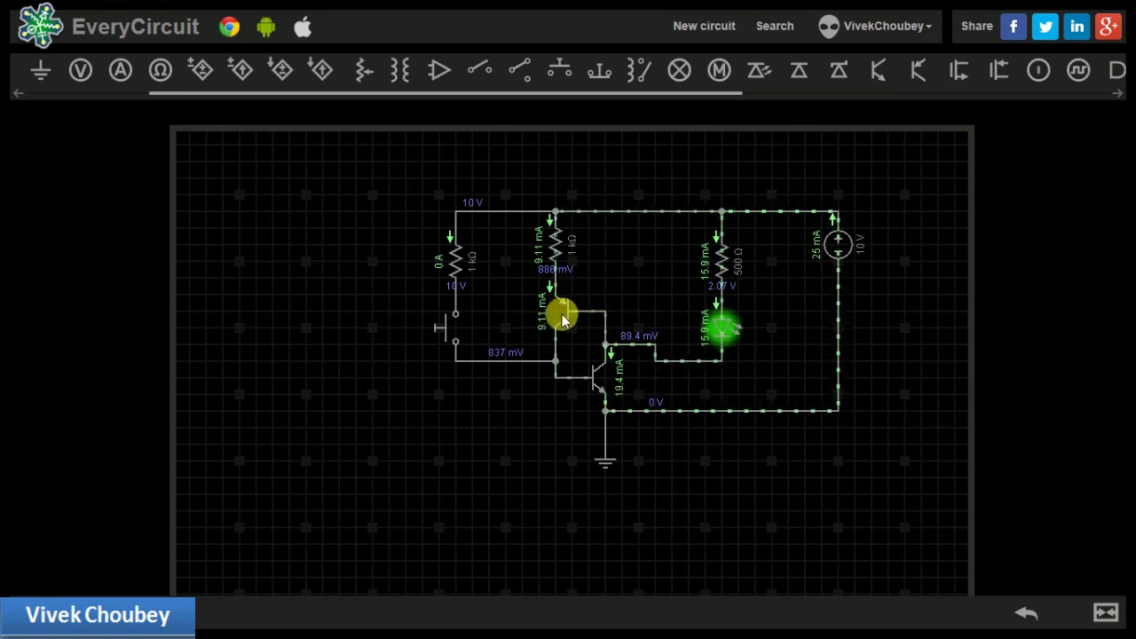
pyautogui.click(452, 325)
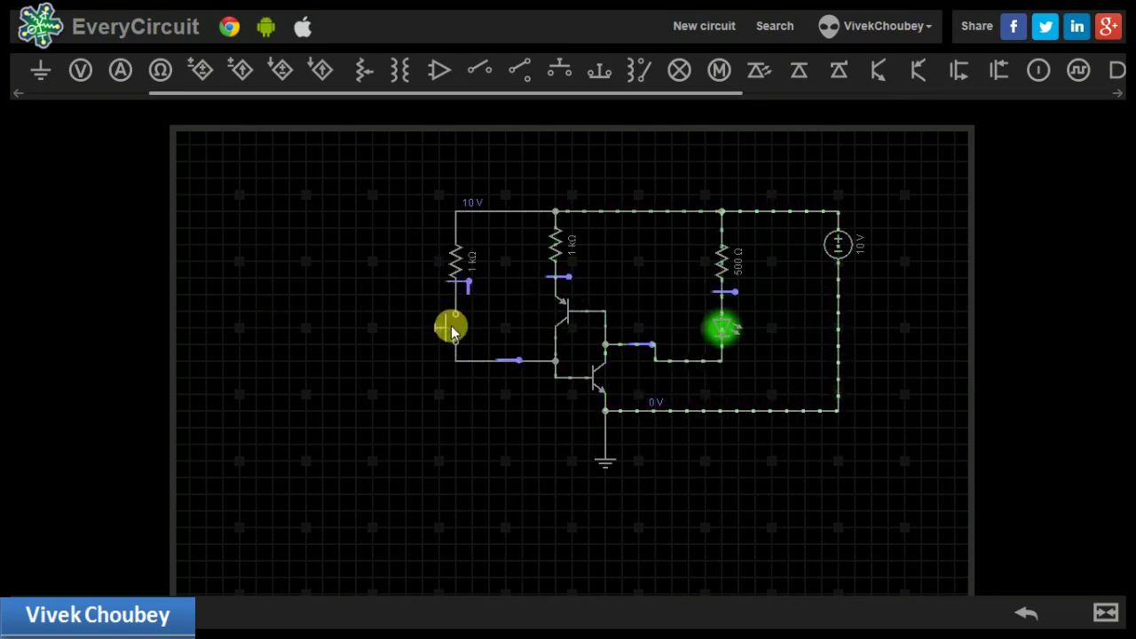
pyautogui.click(446, 330)
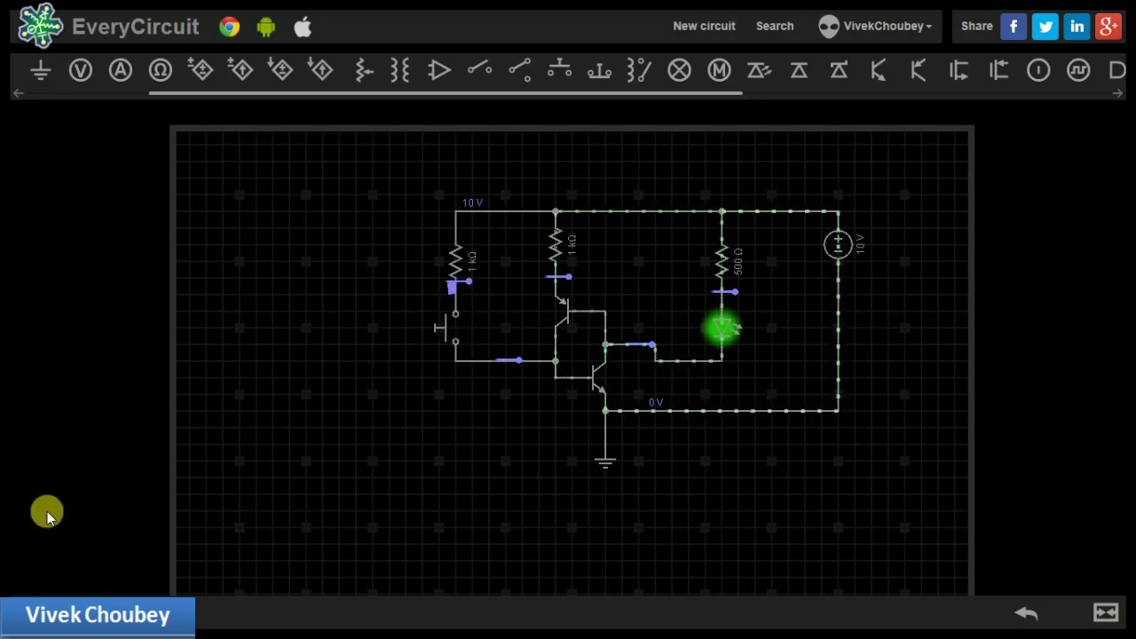
pyautogui.click(297, 443)
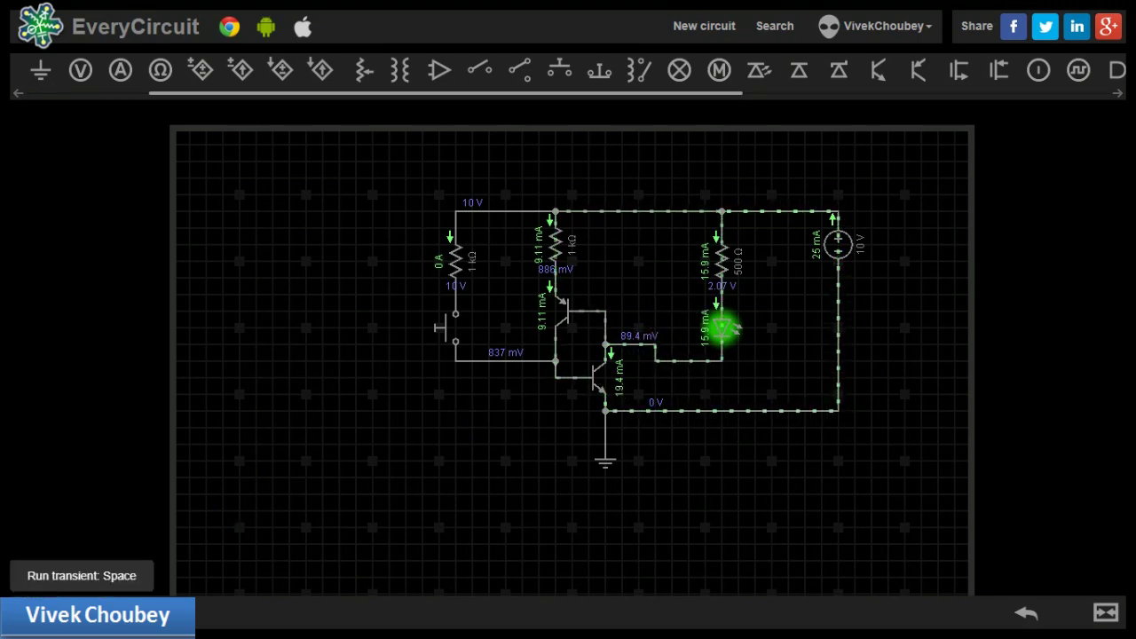
pyautogui.click(68, 604)
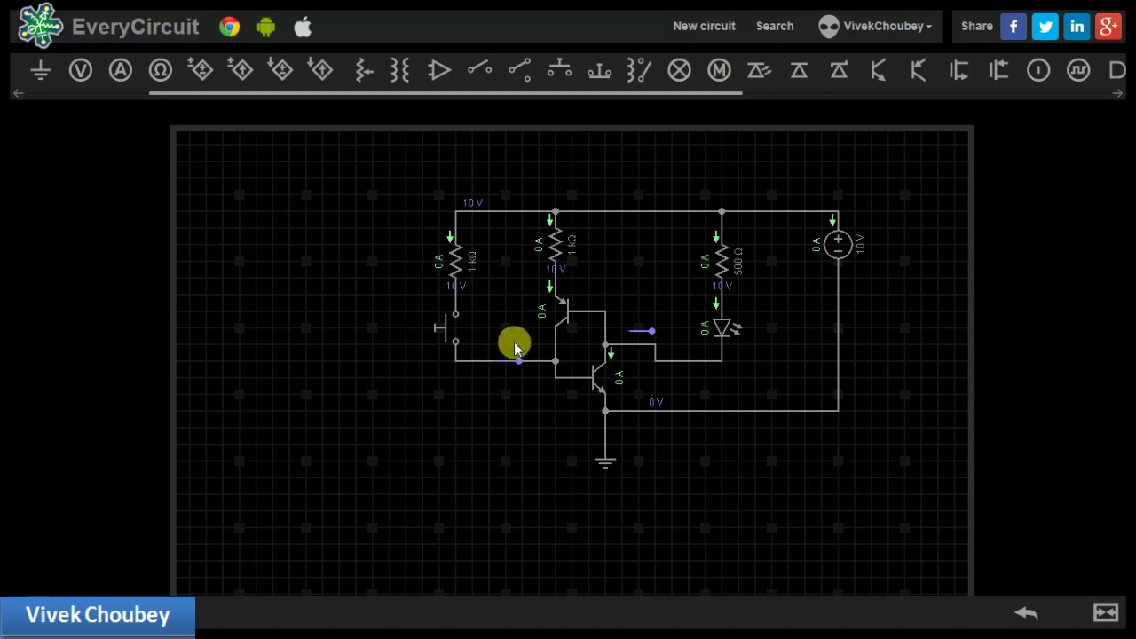
pyautogui.click(438, 333)
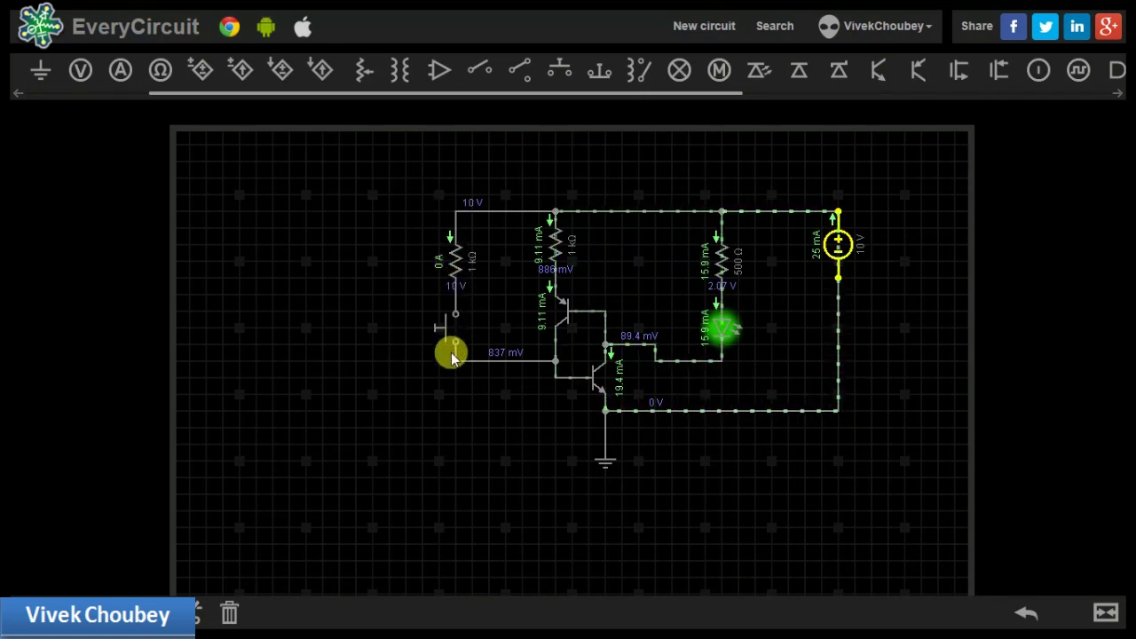
pyautogui.click(593, 380)
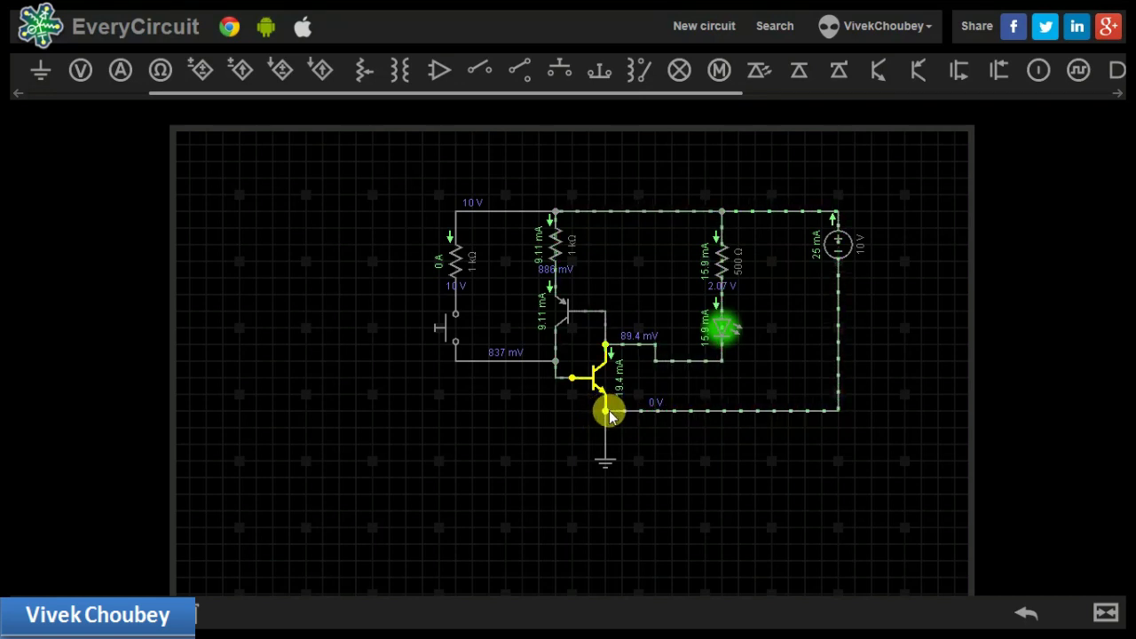
pyautogui.click(605, 344)
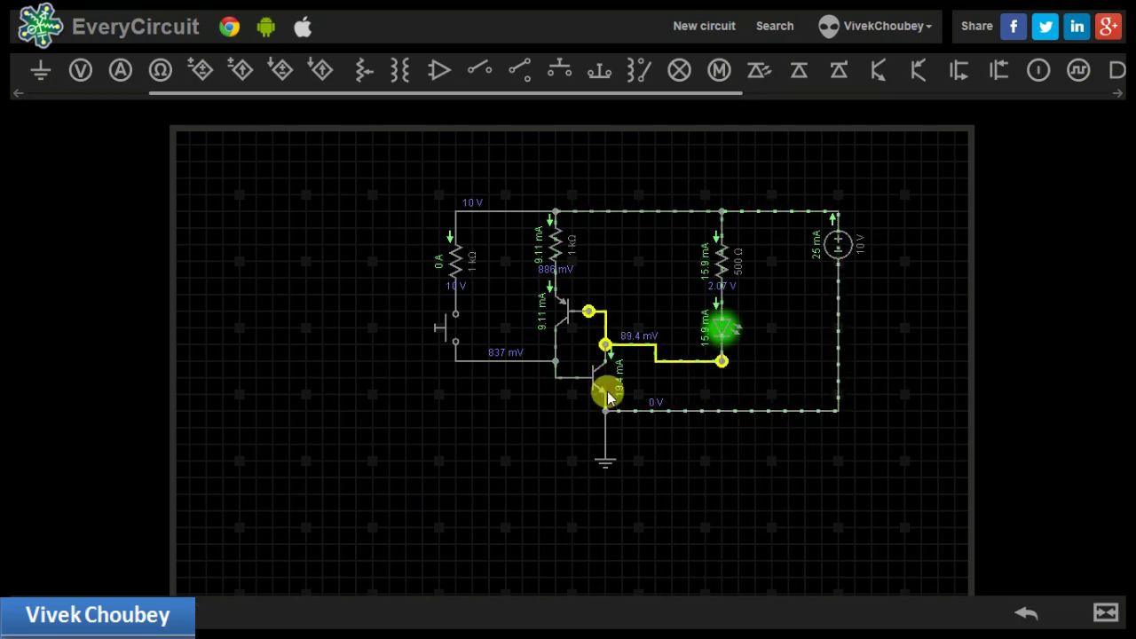
pyautogui.click(641, 458)
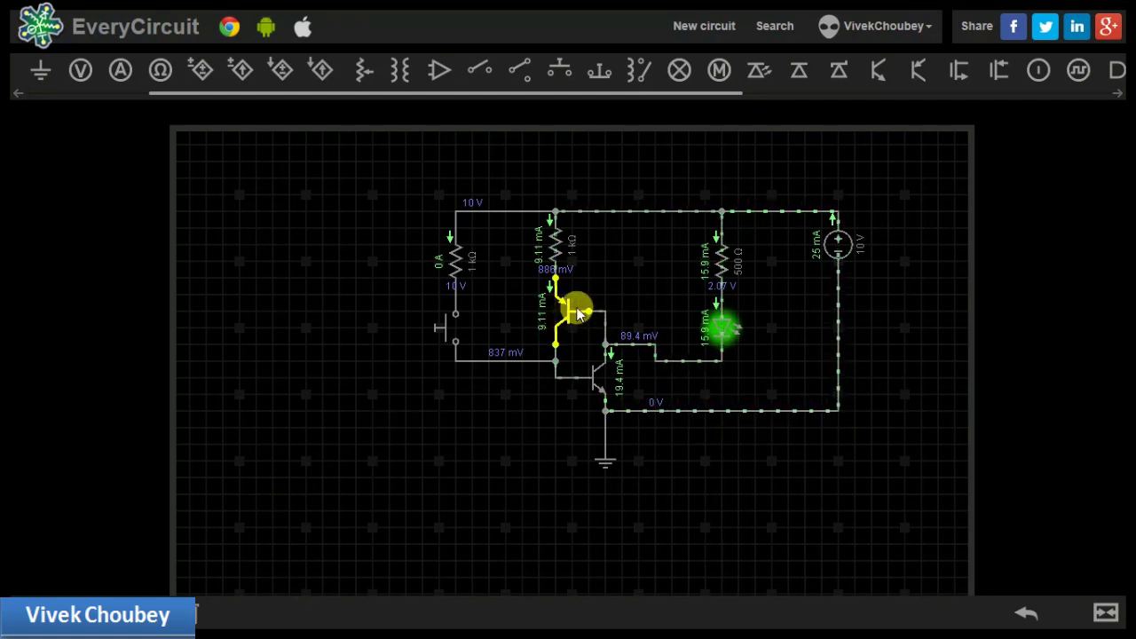
pyautogui.click(626, 279)
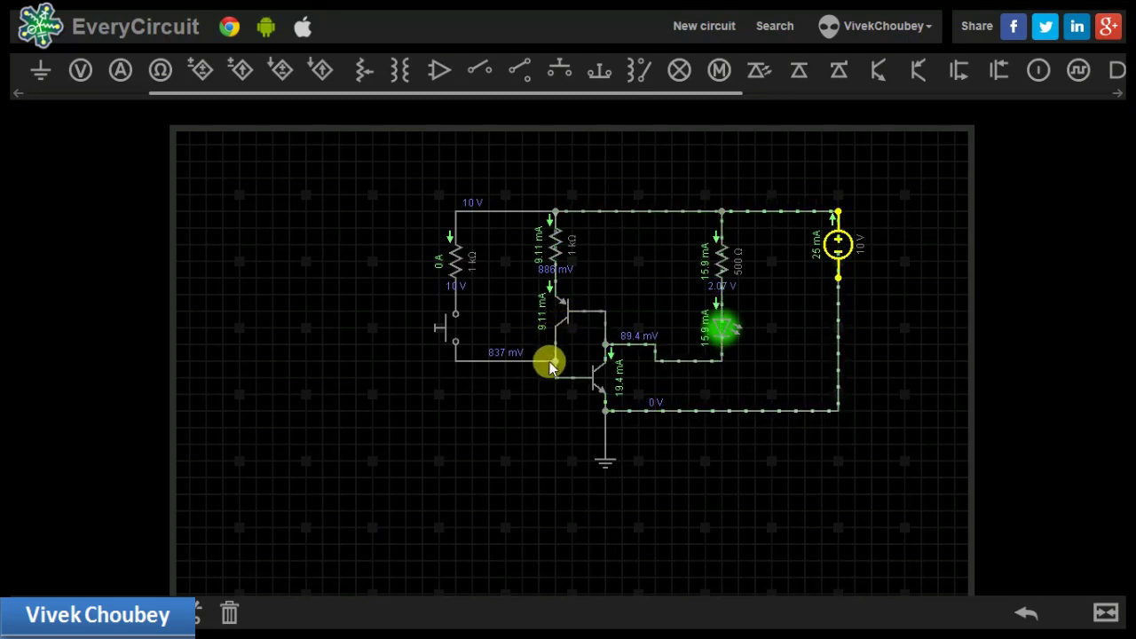
pyautogui.click(601, 382)
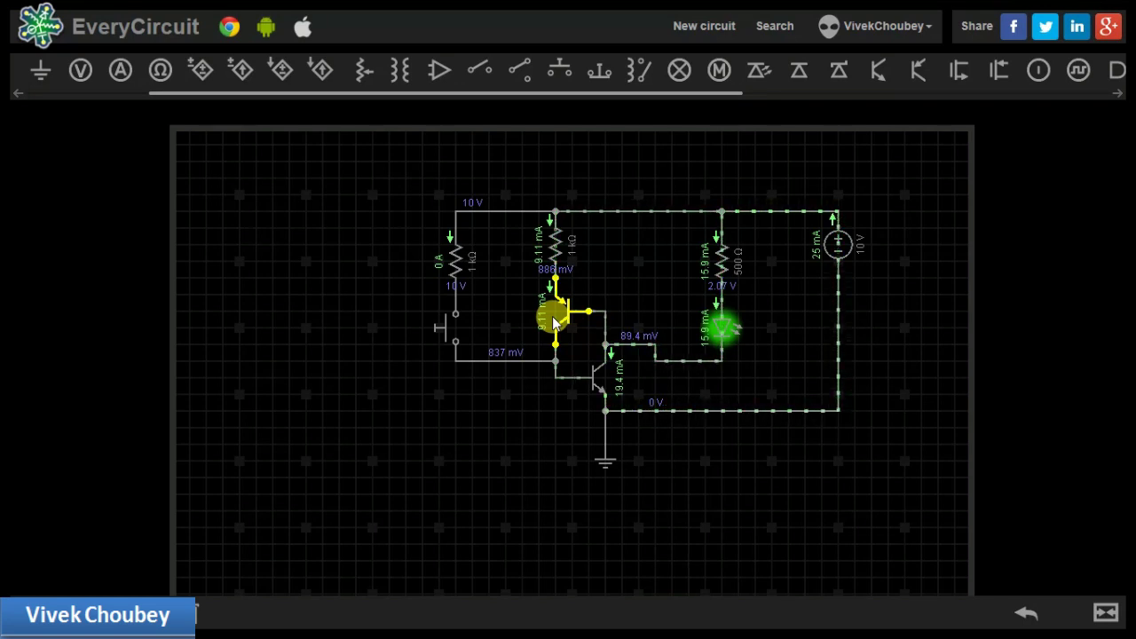
pyautogui.click(592, 376)
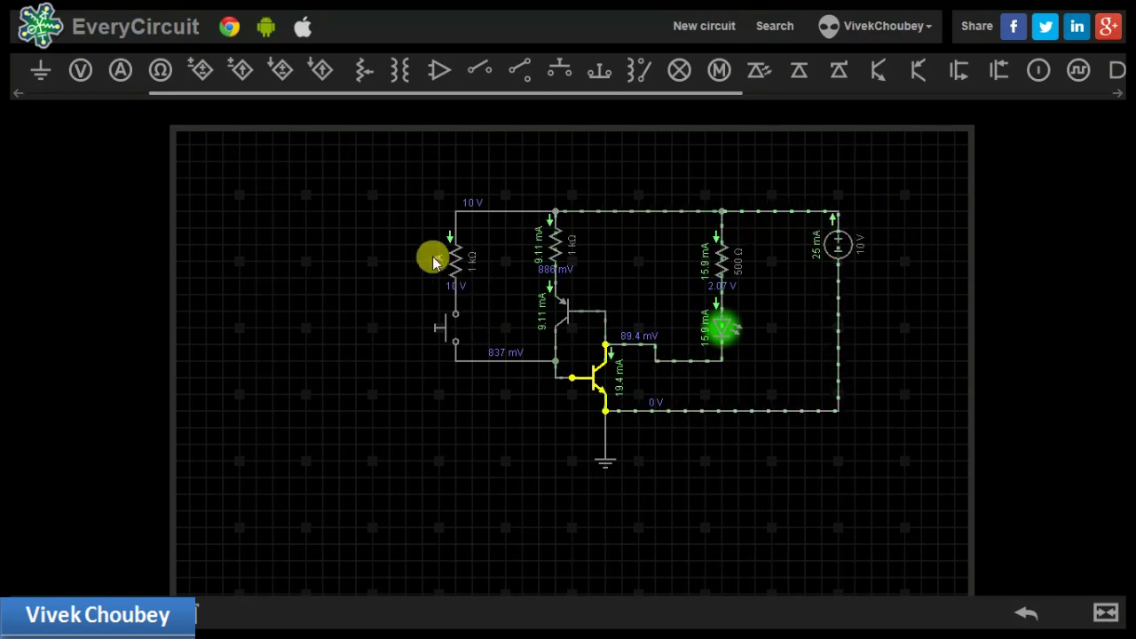
pyautogui.click(450, 331)
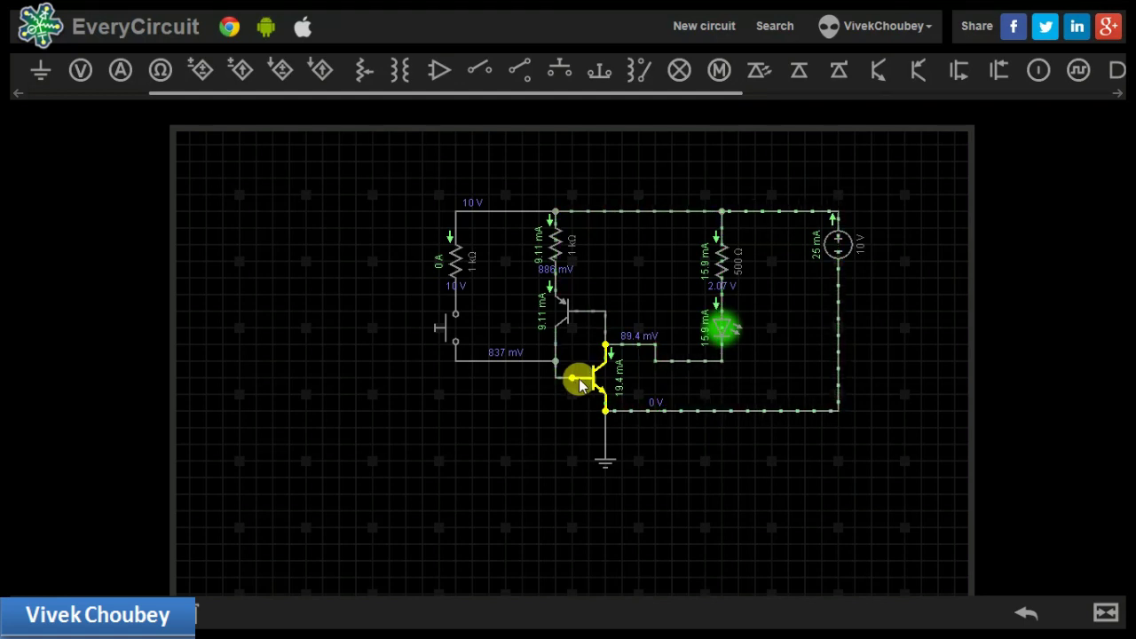
pyautogui.click(575, 297)
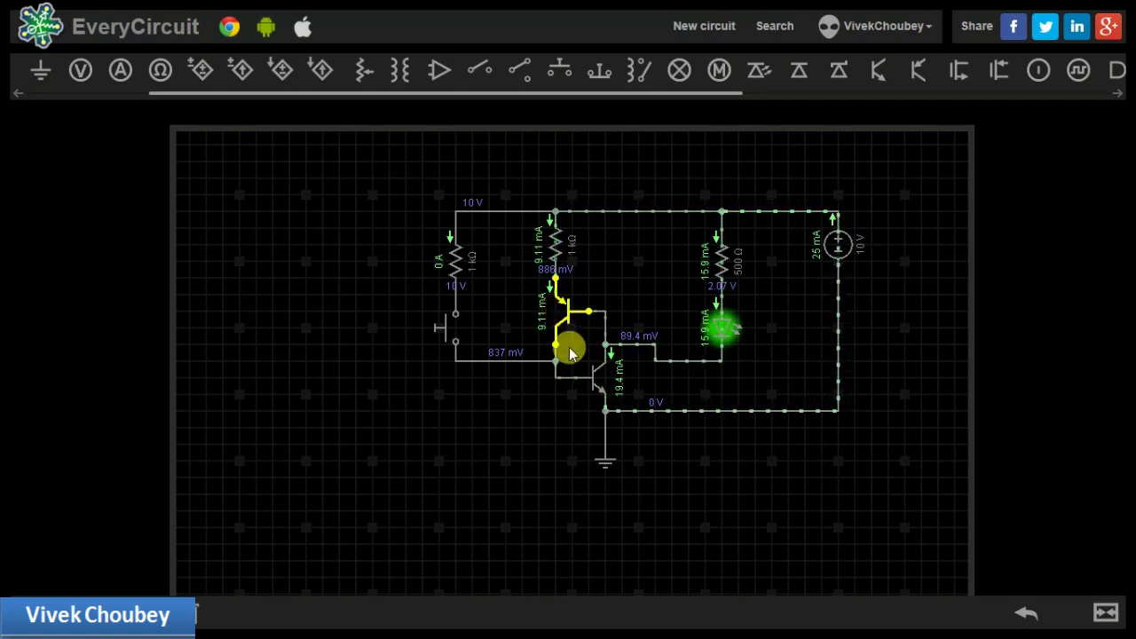
pyautogui.click(449, 325)
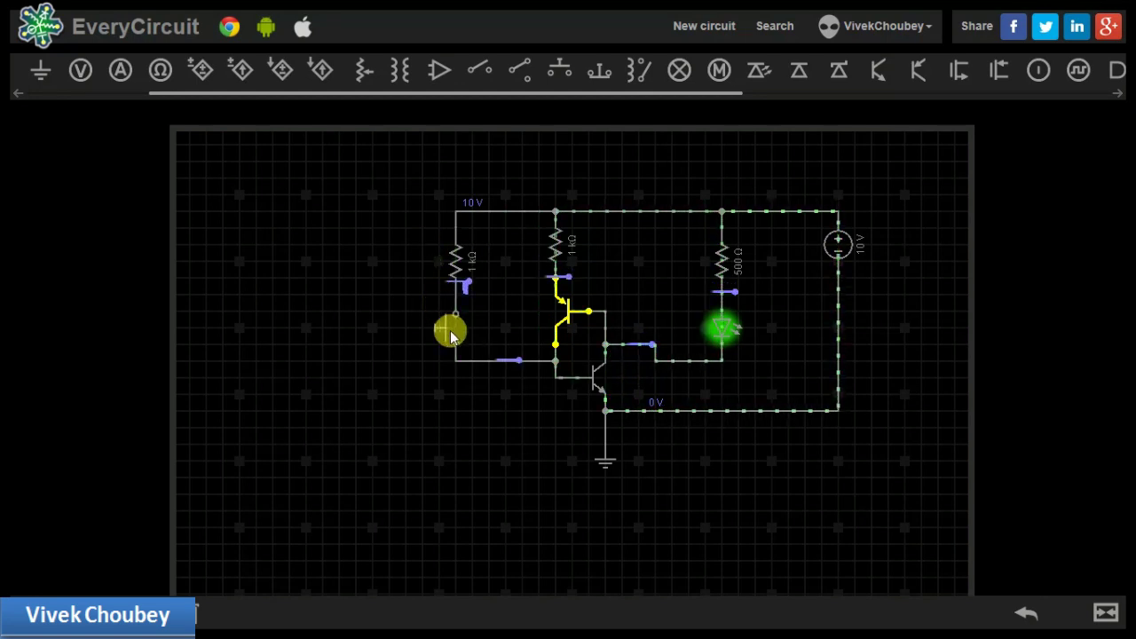
pyautogui.click(453, 326)
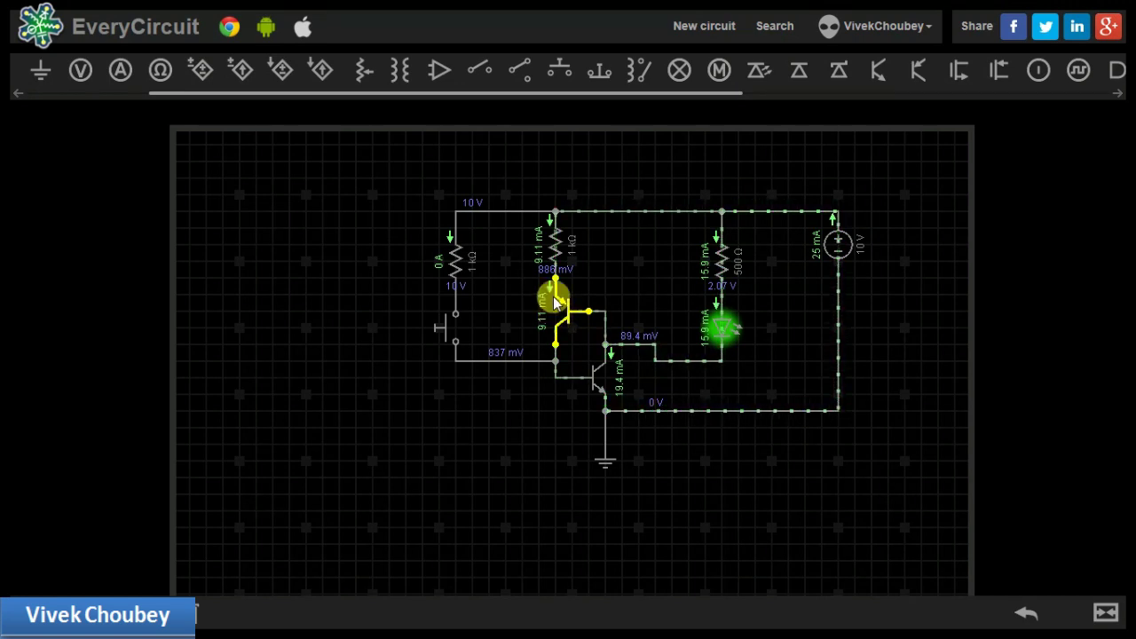
pyautogui.click(606, 378)
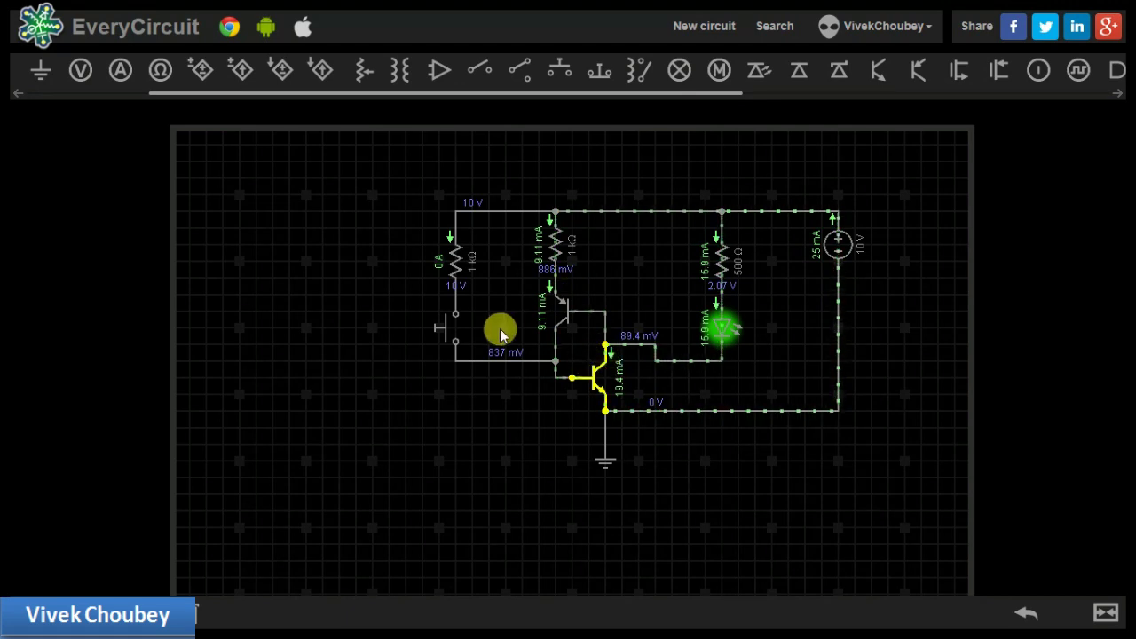
pyautogui.click(451, 332)
pyautogui.click(451, 332)
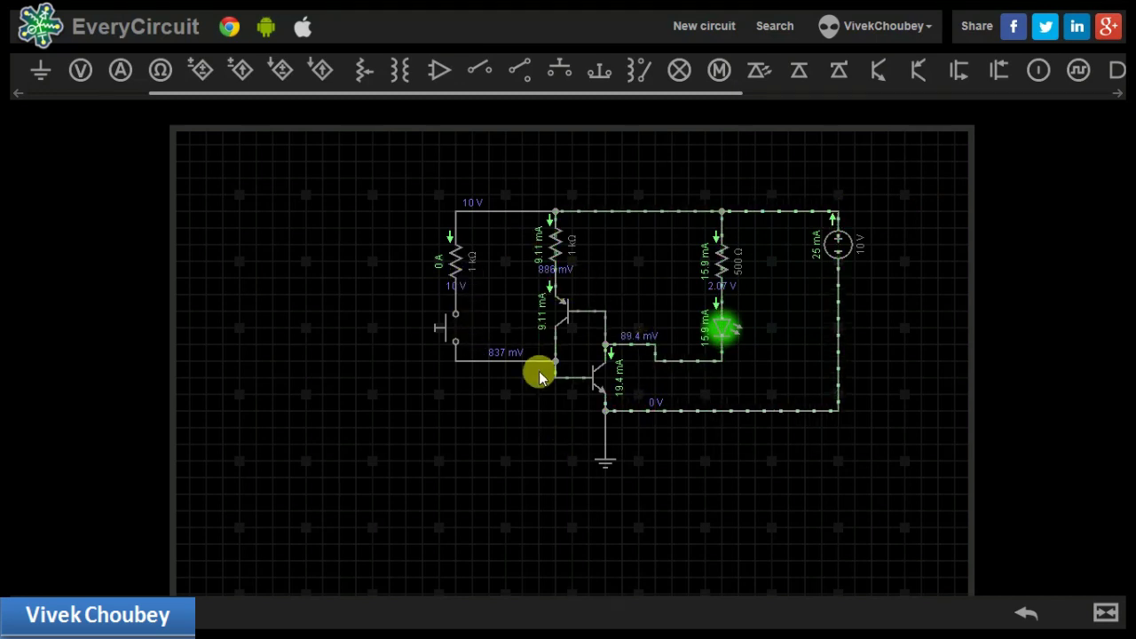
pyautogui.click(609, 392)
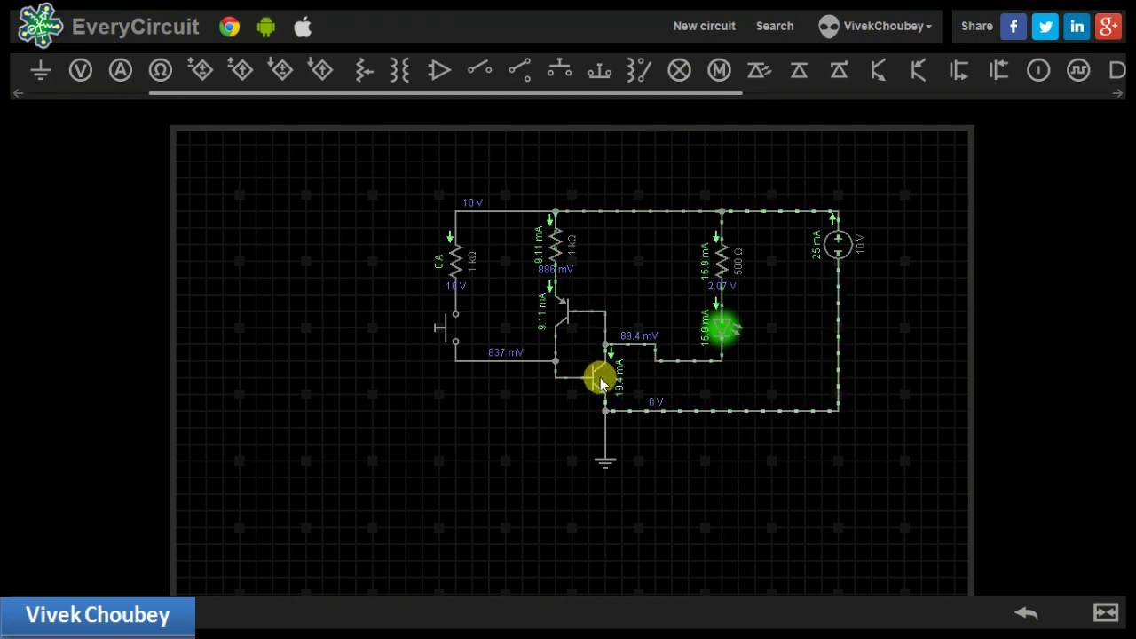
pyautogui.click(552, 313)
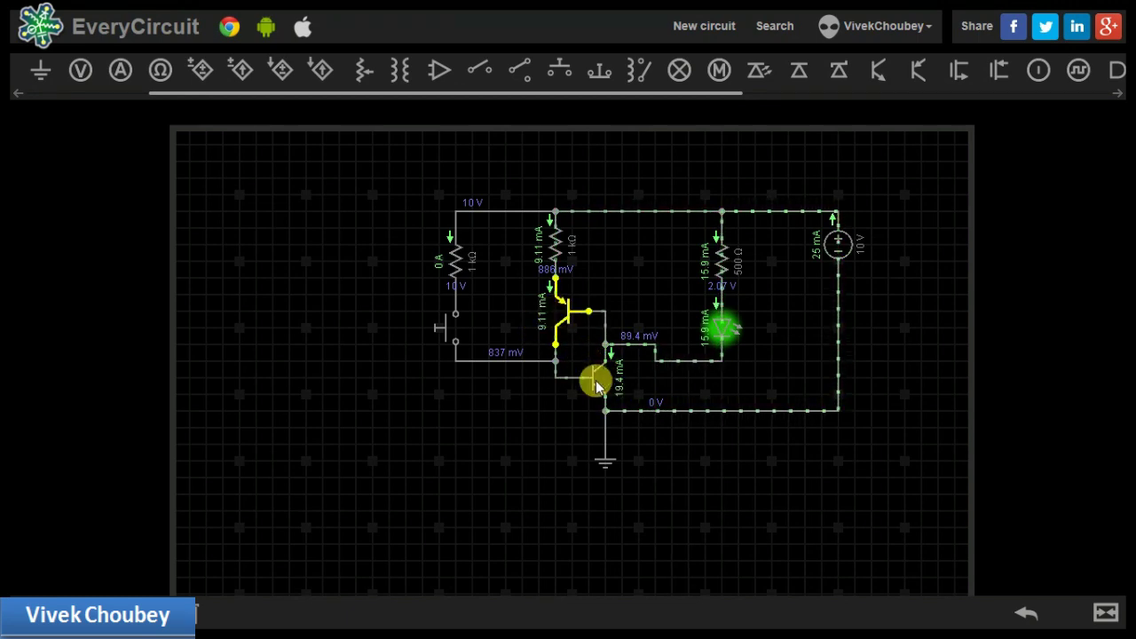